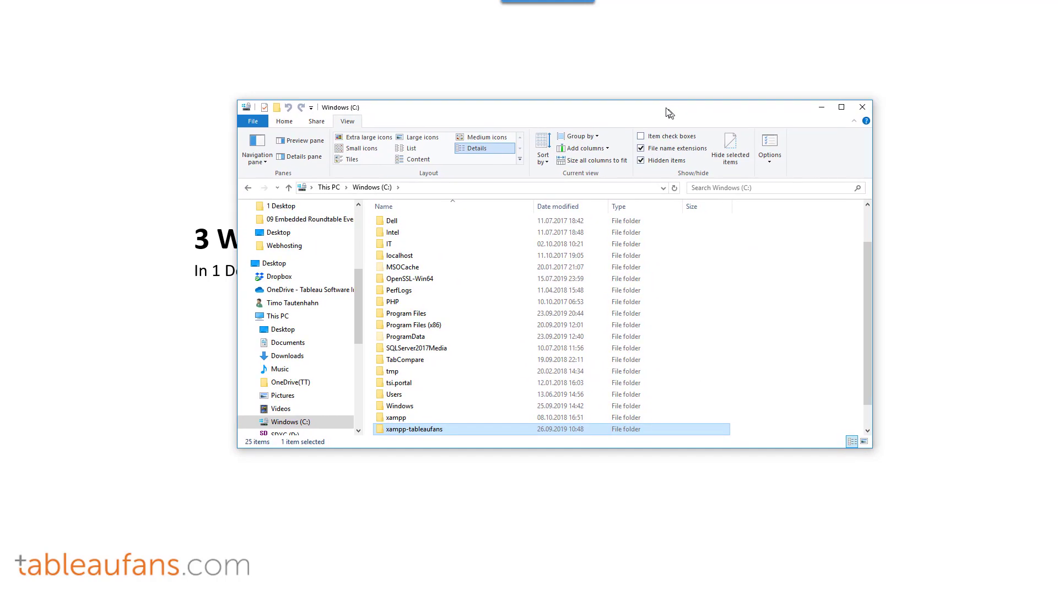
Step: Browse to xampp-tableaufans\htdocs\extensions-api-master\myExtensions to show the five extension folders
{"action": "double_click", "coordinate": [408, 425]}
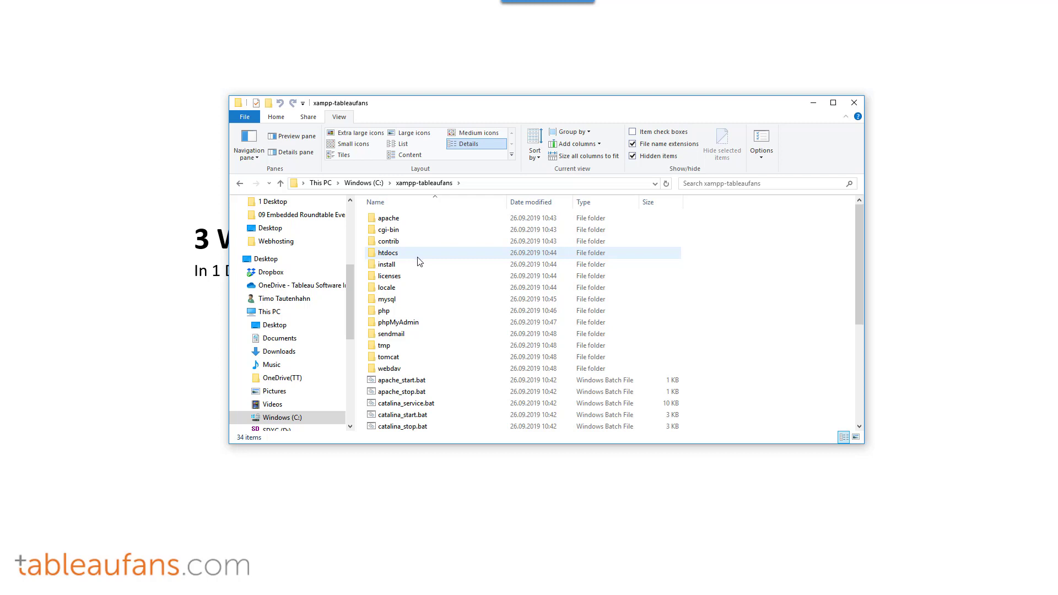
{"action": "mouse_move", "coordinate": [419, 262]}
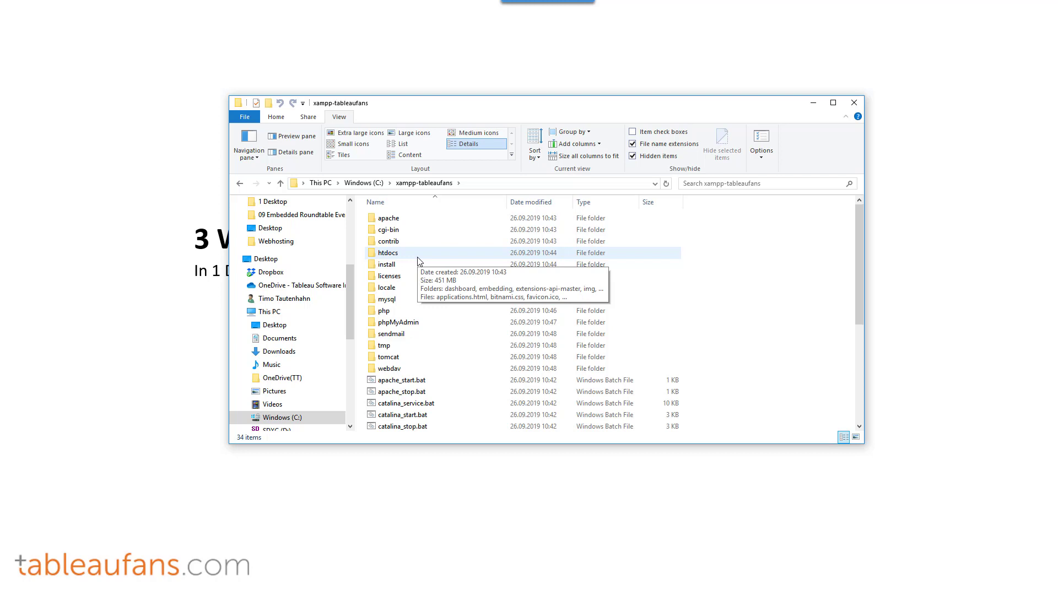
{"action": "double_click", "coordinate": [405, 256]}
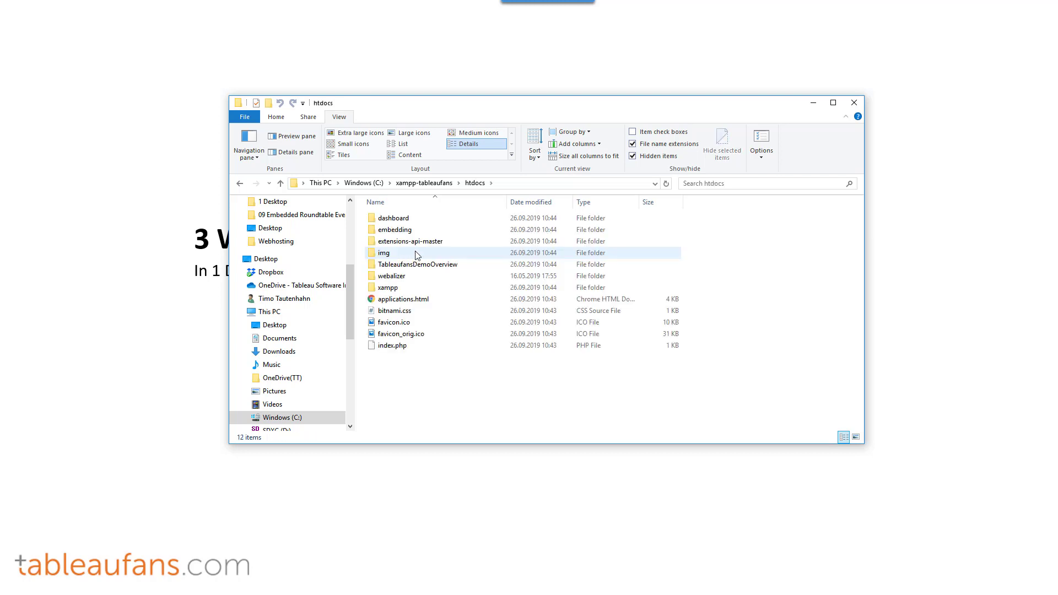
{"action": "double_click", "coordinate": [417, 243]}
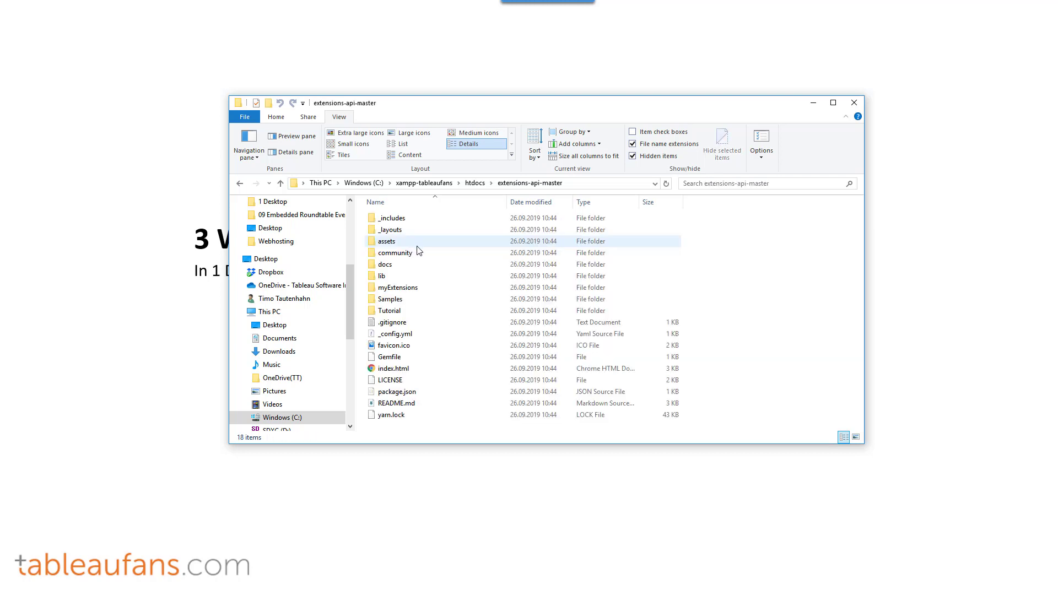
{"action": "double_click", "coordinate": [404, 288]}
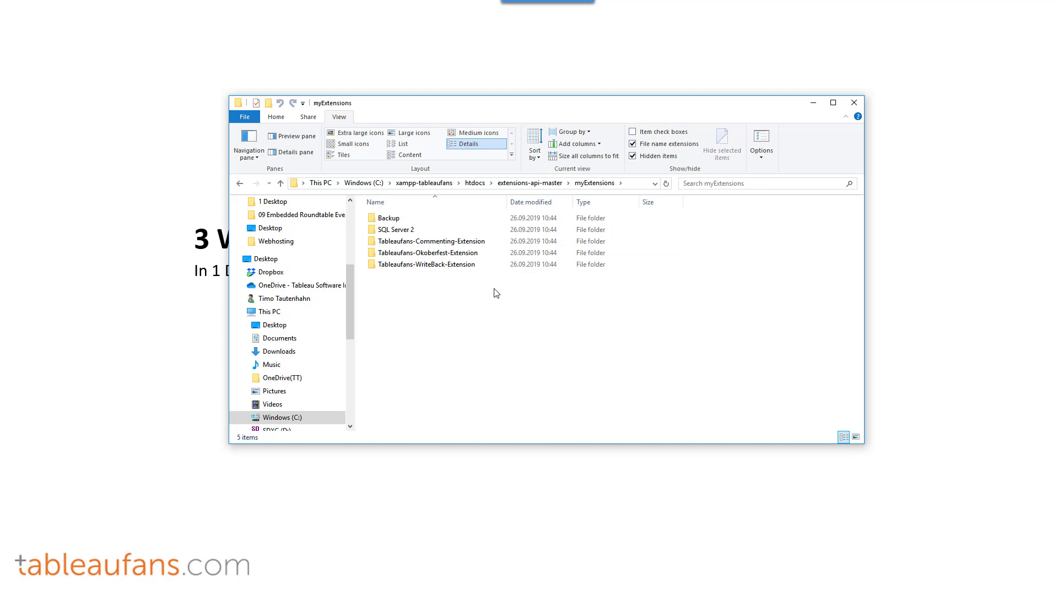
Step: Select the three Tableaufans extension folders in myExtensions
{"action": "left_click_drag", "start_coordinate": [496, 293], "coordinate": [393, 238]}
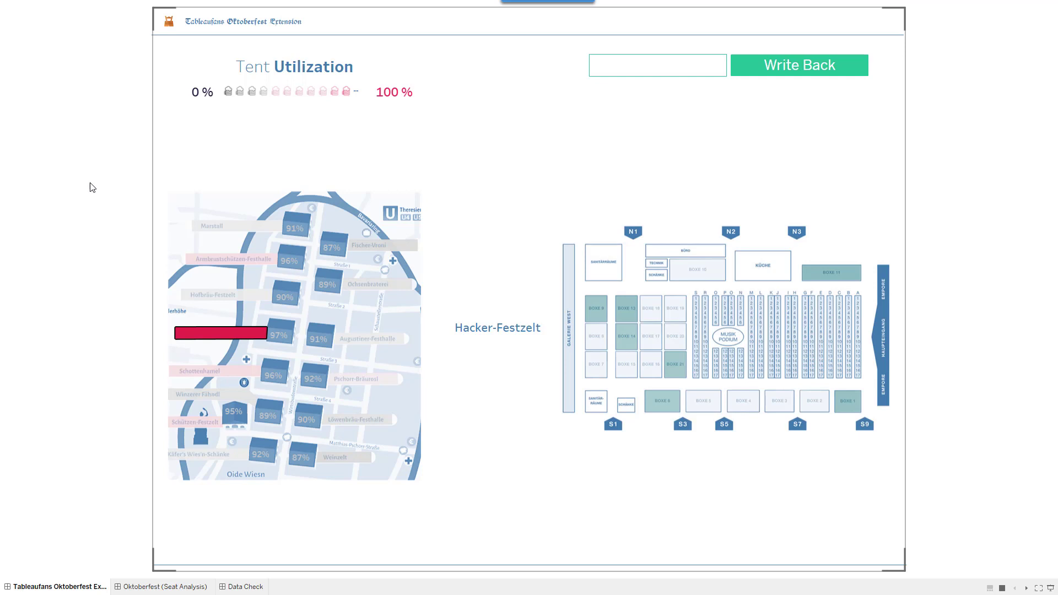
{"action": "mouse_move", "coordinate": [198, 343]}
{"action": "left_click", "coordinate": [187, 334]}
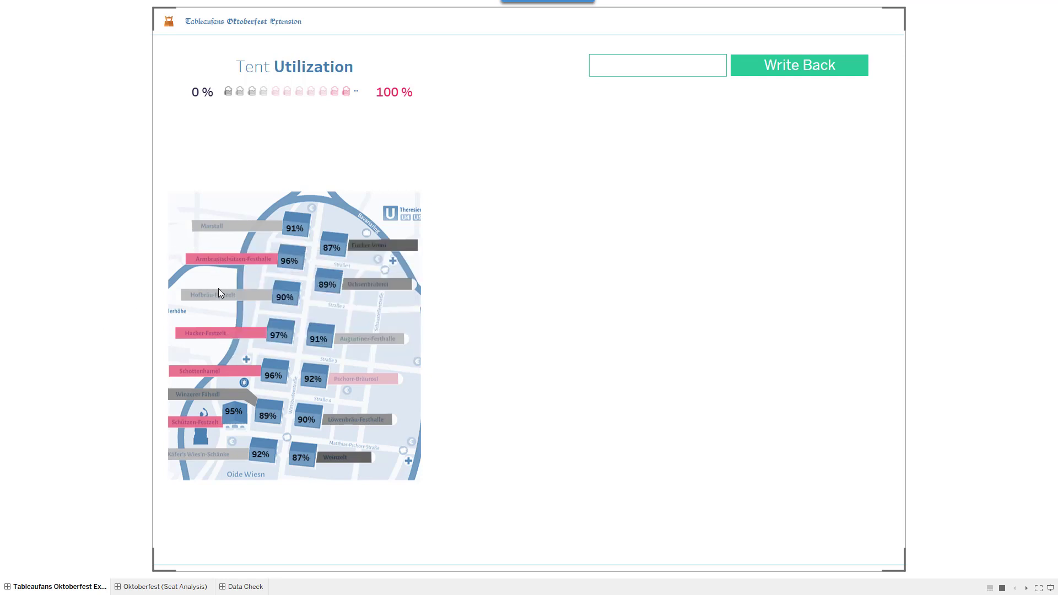
{"action": "mouse_move", "coordinate": [220, 298]}
{"action": "left_click", "coordinate": [204, 339]}
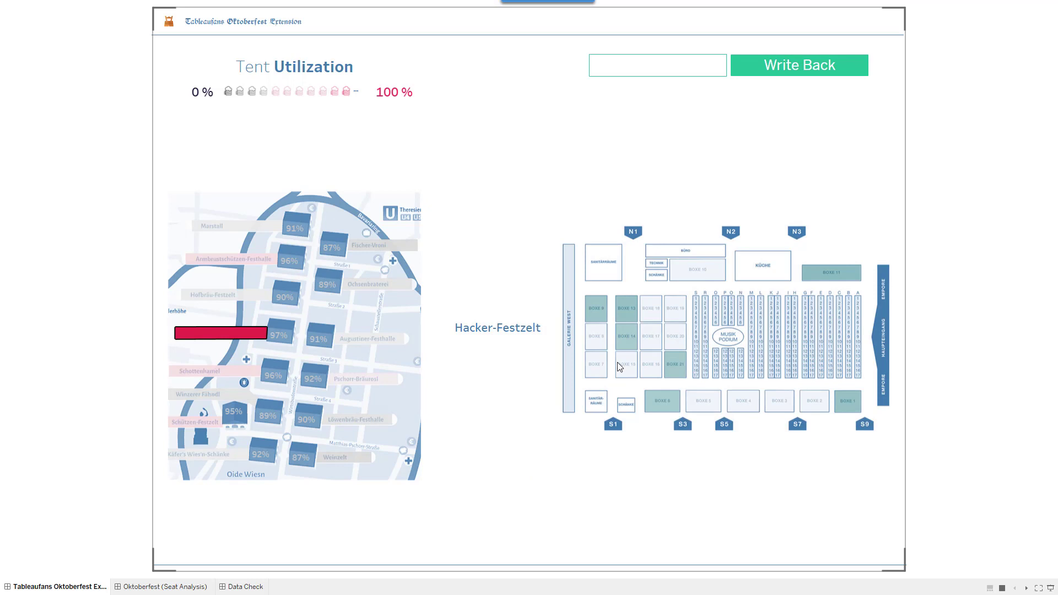
Step: Check seat availability on the Hacker-Festzelt plan and select Boxe 21, which has 3 free seats
{"action": "mouse_move", "coordinate": [621, 367]}
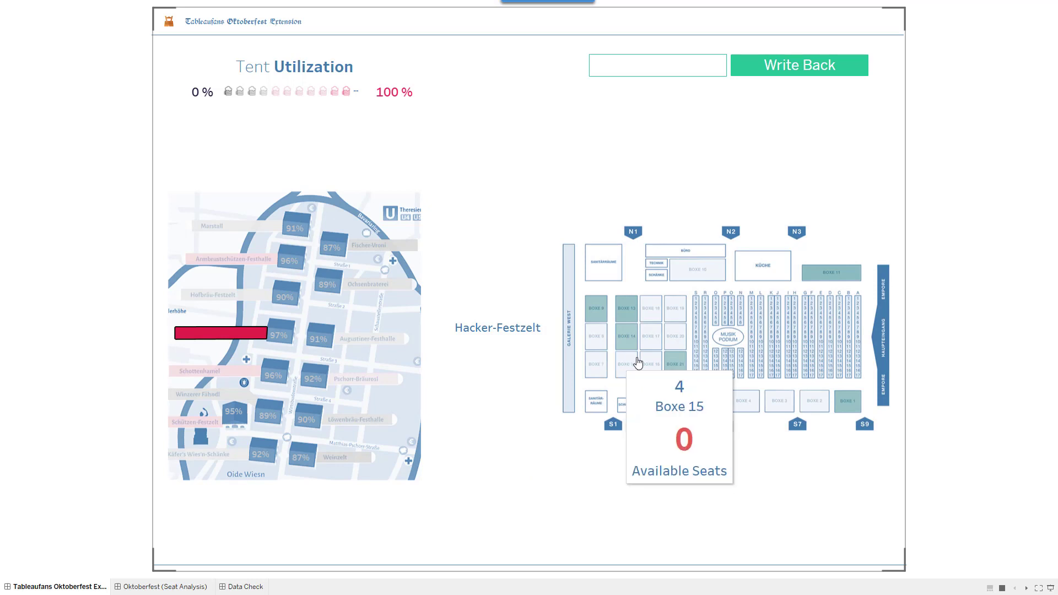
{"action": "mouse_move", "coordinate": [650, 350]}
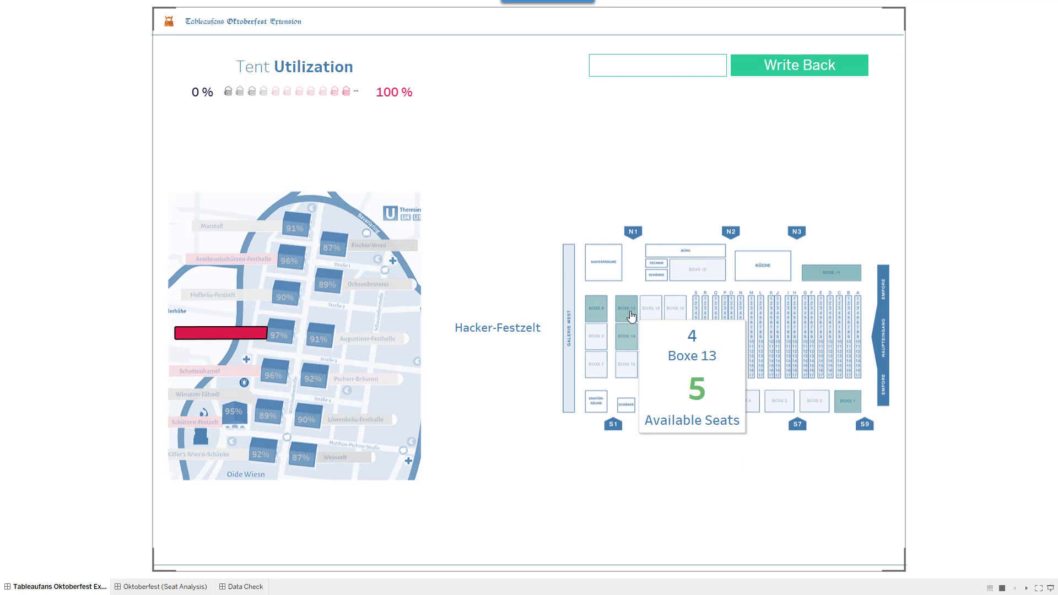
{"action": "key", "text": "ctrl+2"}
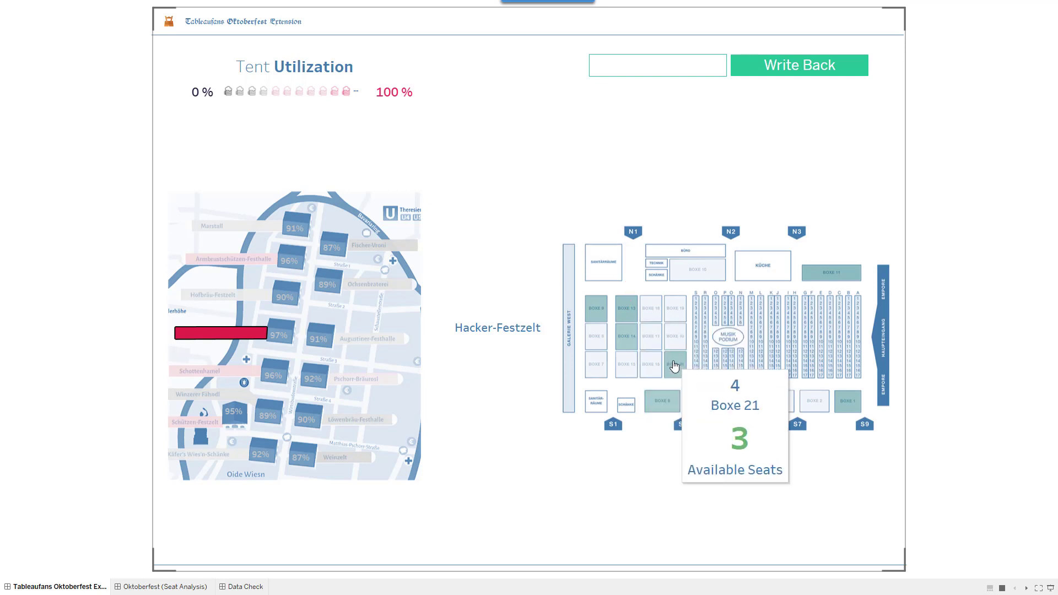
{"action": "mouse_move", "coordinate": [687, 354]}
{"action": "left_mouse_down"}
{"action": "mouse_move", "coordinate": [661, 366]}
{"action": "mouse_move", "coordinate": [694, 359]}
{"action": "left_mouse_up"}
{"action": "left_click_drag", "start_coordinate": [693, 357], "coordinate": [711, 343]}
{"action": "key", "text": "Escape"}
{"action": "left_click", "coordinate": [677, 377]}
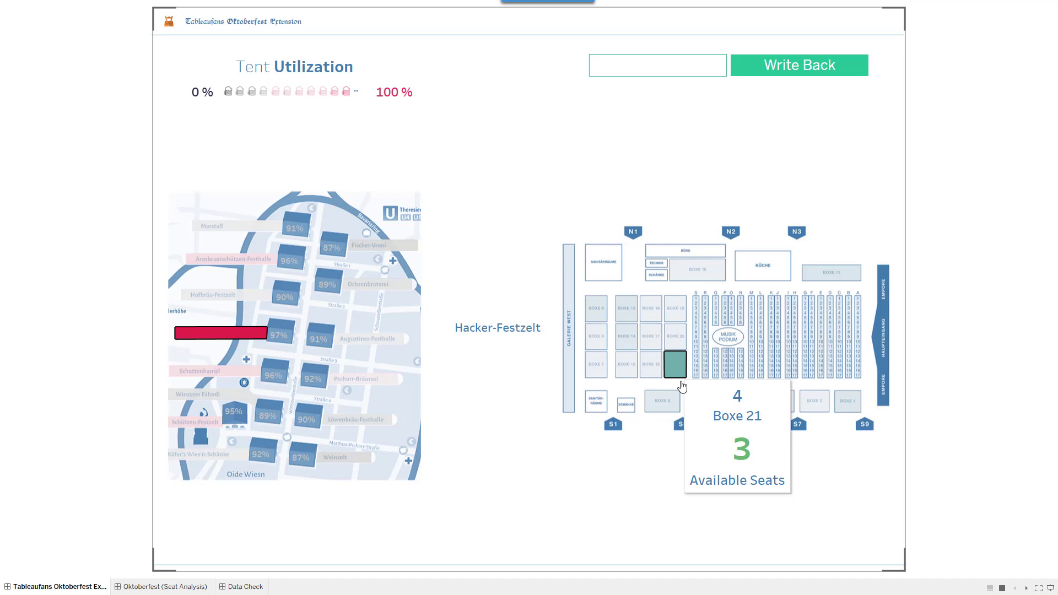
{"action": "mouse_move", "coordinate": [723, 435]}
{"action": "left_mouse_down"}
{"action": "mouse_move", "coordinate": [752, 479]}
{"action": "mouse_move", "coordinate": [737, 440]}
{"action": "left_mouse_up"}
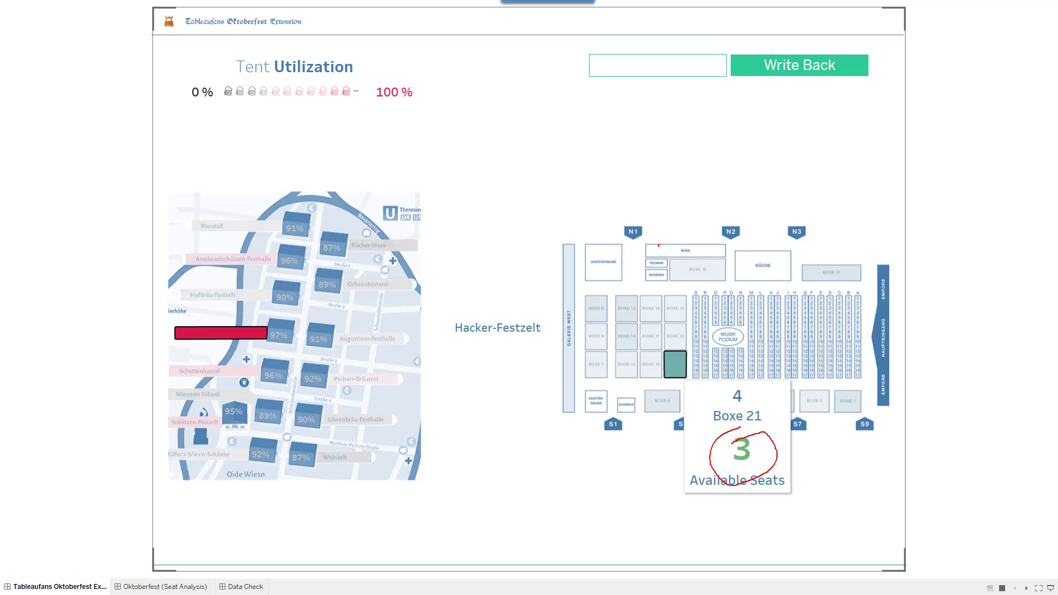
Step: Write back 0 available seats for Boxe 21 to the database
{"action": "key", "text": "Escape"}
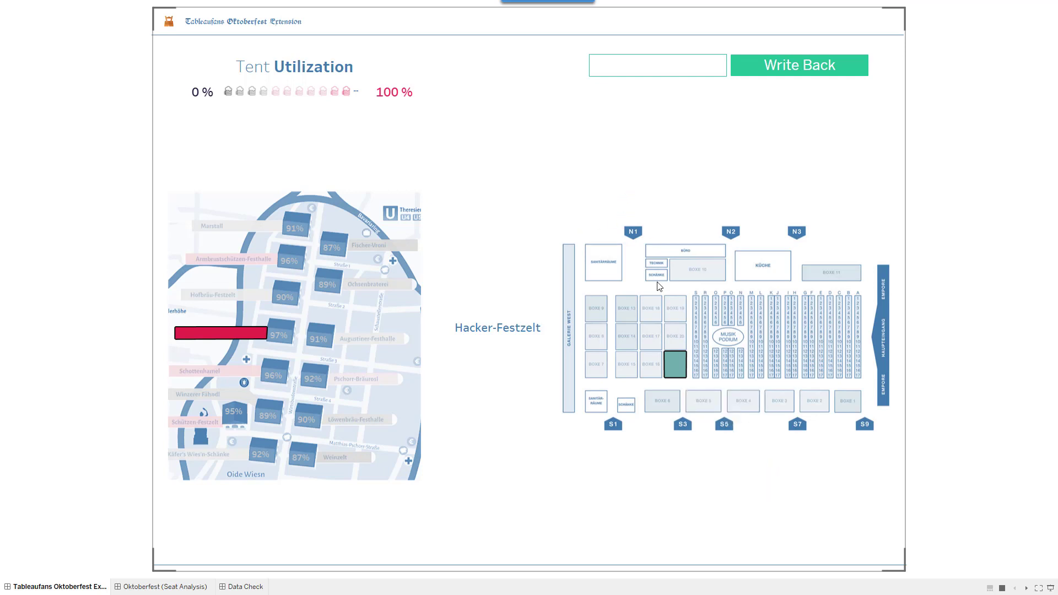
{"action": "mouse_move", "coordinate": [674, 365]}
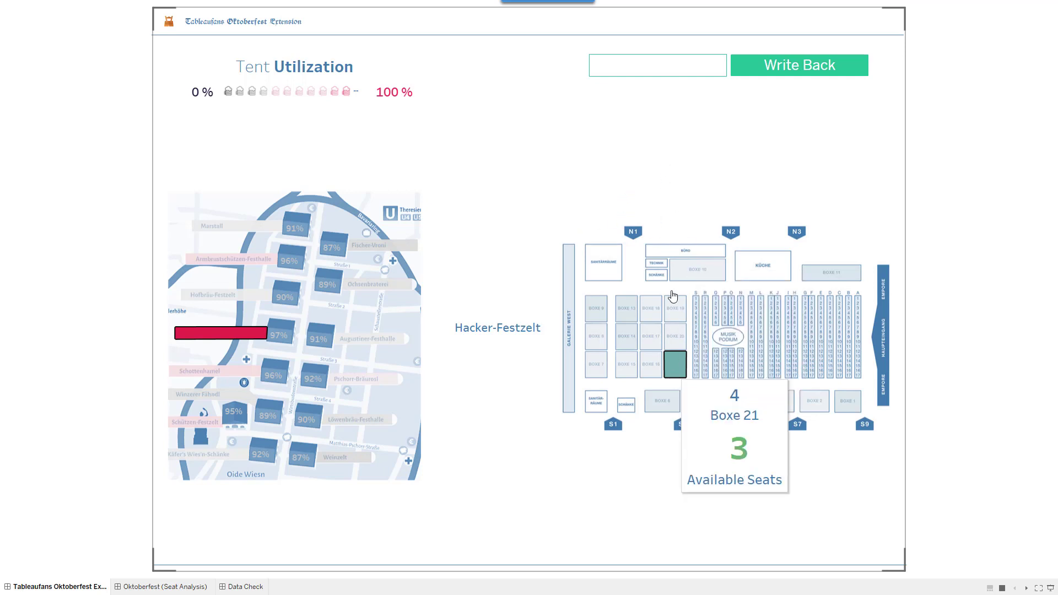
{"action": "left_click", "coordinate": [651, 67]}
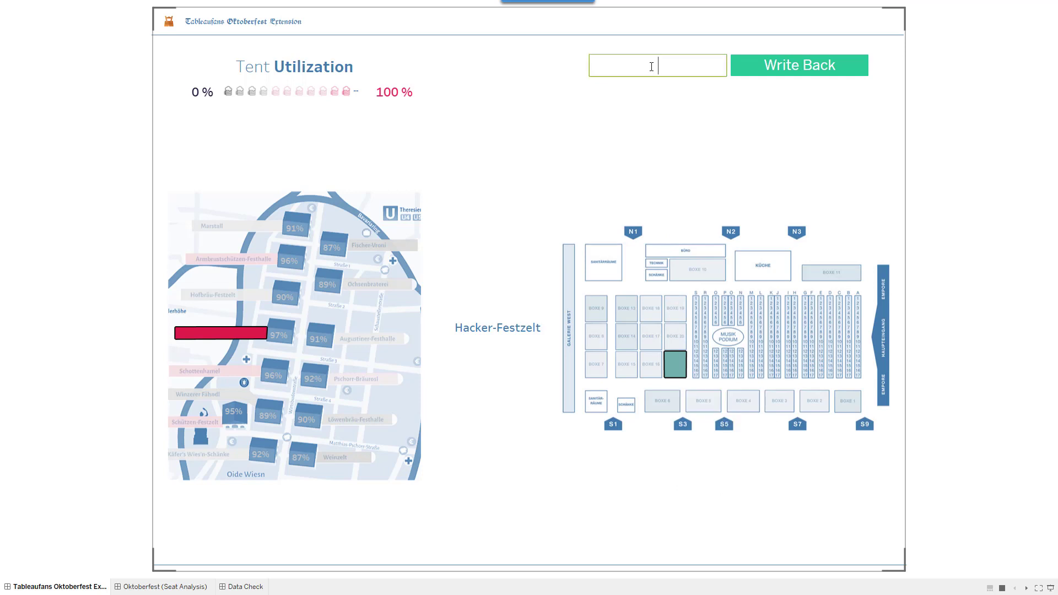
{"action": "type", "text": "0"}
{"action": "left_click", "coordinate": [742, 67]}
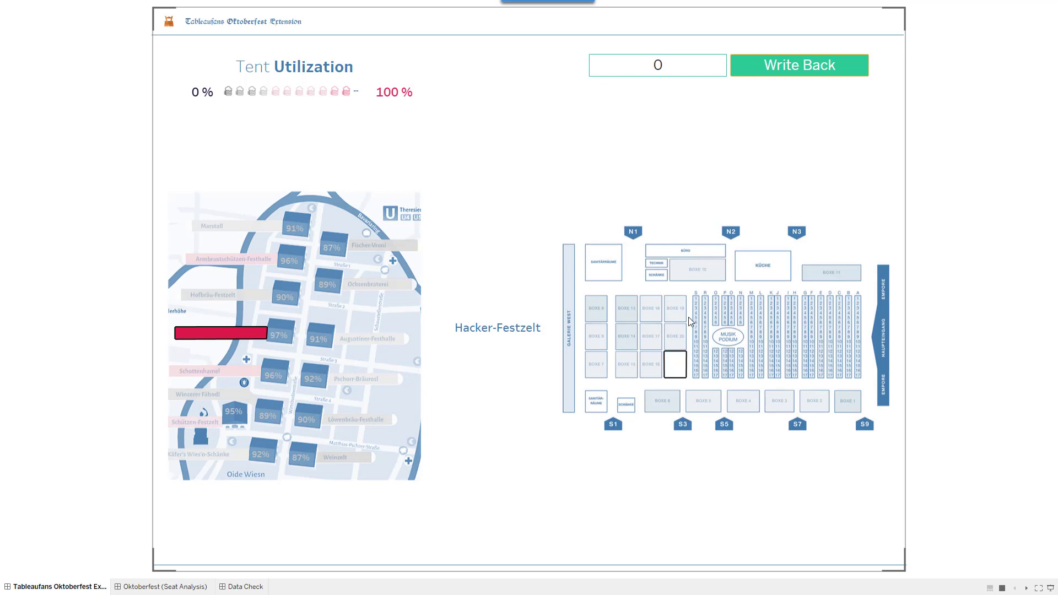
{"action": "mouse_move", "coordinate": [675, 370]}
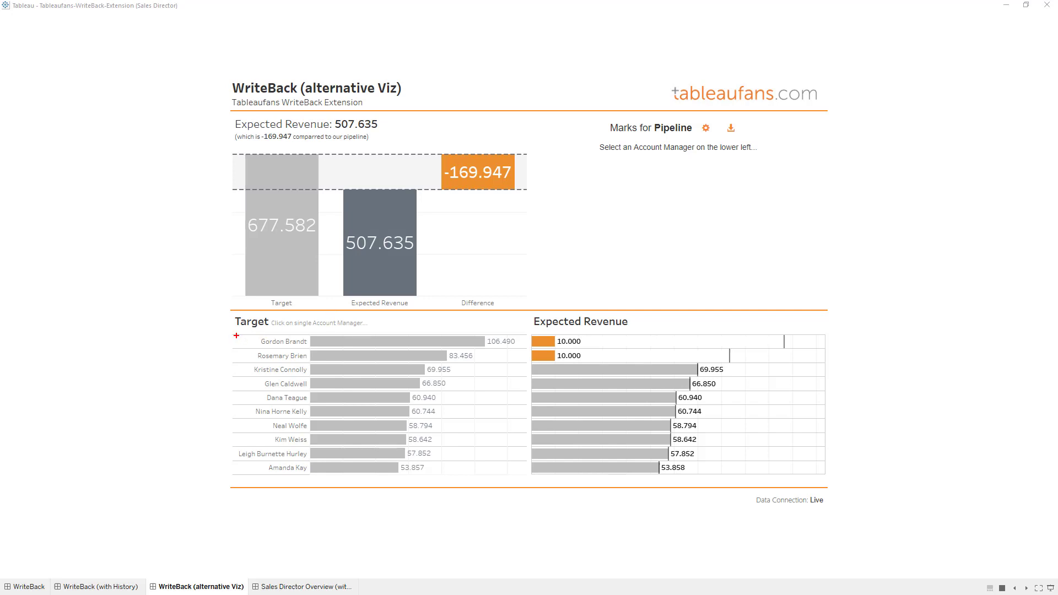
{"action": "left_click_drag", "start_coordinate": [233, 334], "coordinate": [313, 468]}
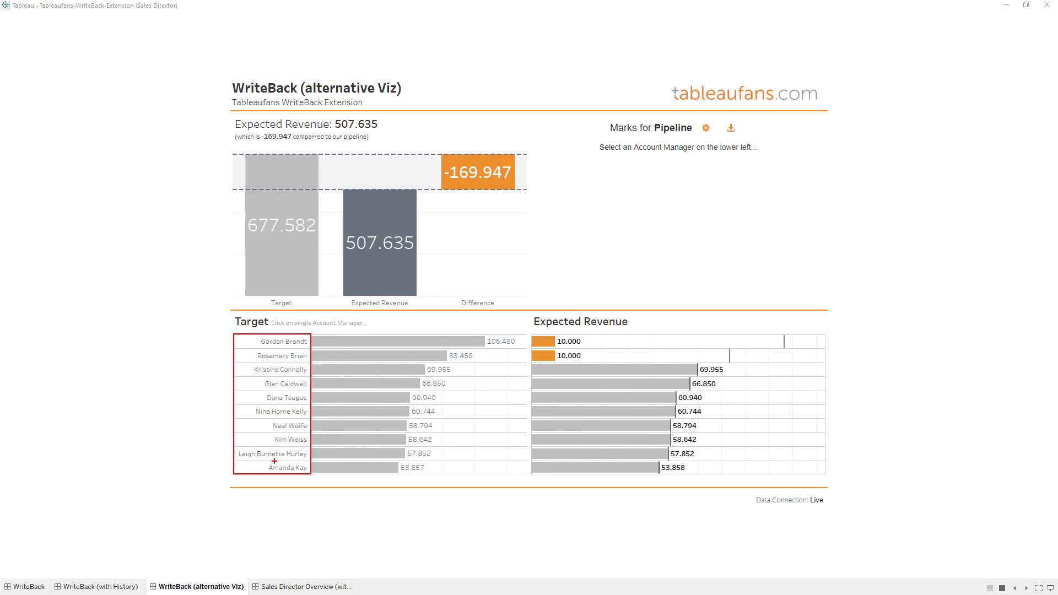
{"action": "mouse_move", "coordinate": [444, 339]}
{"action": "left_mouse_down"}
{"action": "mouse_move", "coordinate": [406, 370]}
{"action": "mouse_move", "coordinate": [384, 415]}
{"action": "mouse_move", "coordinate": [390, 479]}
{"action": "mouse_move", "coordinate": [413, 475]}
{"action": "mouse_move", "coordinate": [483, 420]}
{"action": "mouse_move", "coordinate": [516, 361]}
{"action": "mouse_move", "coordinate": [517, 331]}
{"action": "mouse_move", "coordinate": [448, 337]}
{"action": "left_mouse_up"}
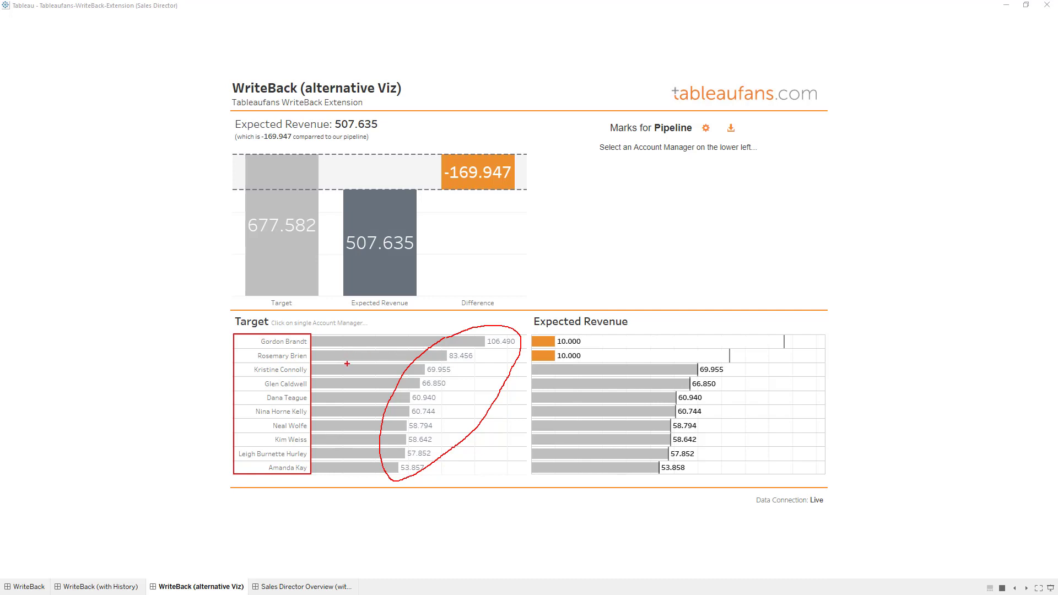
{"action": "mouse_move", "coordinate": [367, 344]}
{"action": "left_mouse_down"}
{"action": "mouse_move", "coordinate": [304, 278]}
{"action": "mouse_move", "coordinate": [302, 294]}
{"action": "mouse_move", "coordinate": [313, 274]}
{"action": "left_mouse_up"}
{"action": "left_click_drag", "start_coordinate": [529, 333], "coordinate": [584, 362]}
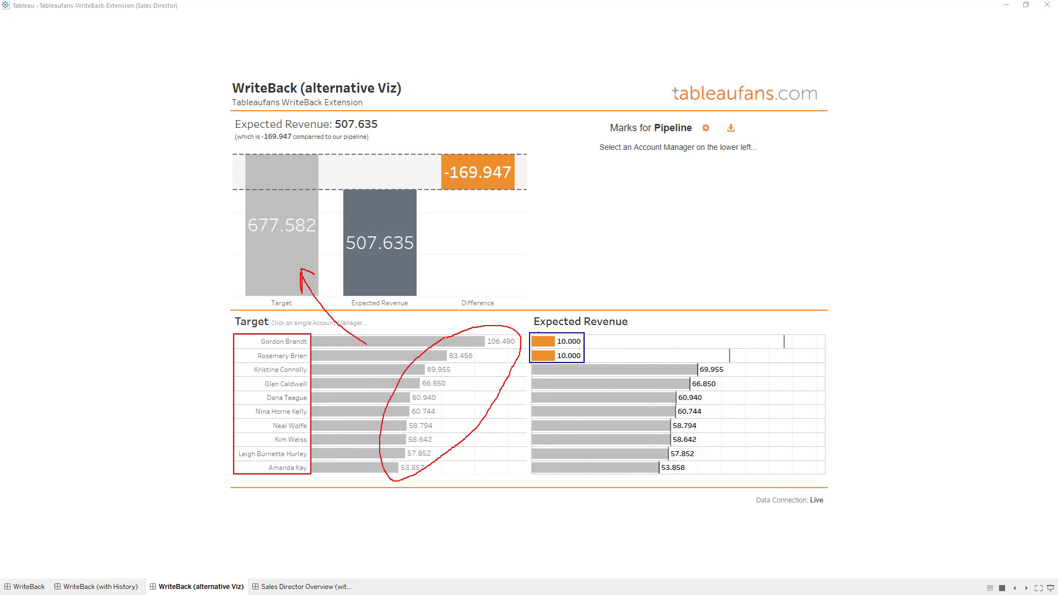
{"action": "left_click_drag", "start_coordinate": [538, 333], "coordinate": [516, 199]}
{"action": "key", "text": "e"}
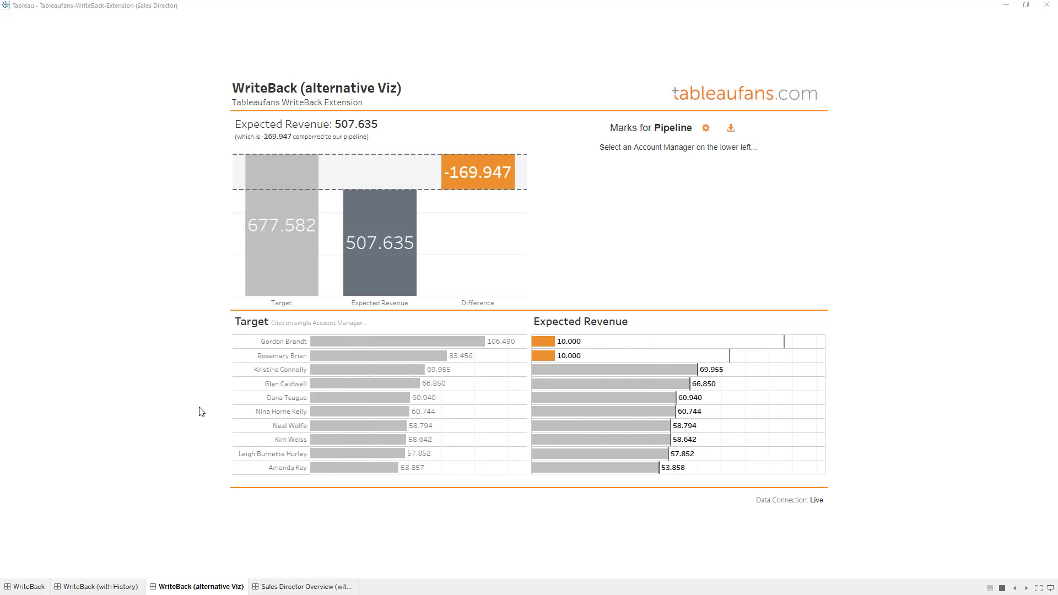
{"action": "mouse_move", "coordinate": [214, 387]}
{"action": "left_mouse_down"}
{"action": "mouse_move", "coordinate": [251, 384]}
{"action": "mouse_move", "coordinate": [243, 389]}
{"action": "left_mouse_up"}
{"action": "key", "text": "Escape"}
Step: Select the fourth account manager's target bar and point the write-back extension at the Pipeline sheet
{"action": "left_click", "coordinate": [360, 388]}
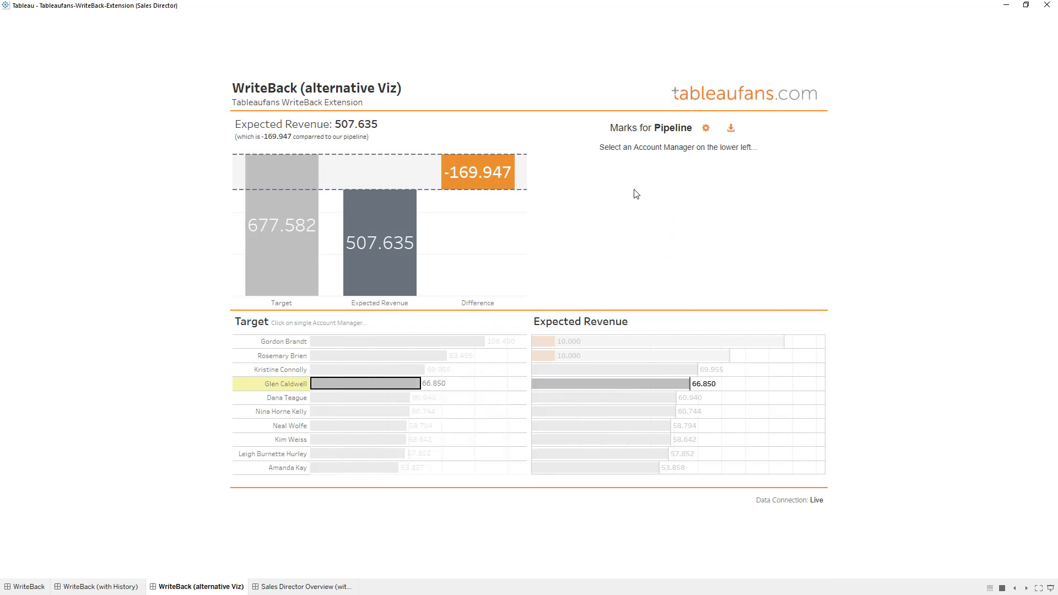
{"action": "left_click", "coordinate": [706, 129]}
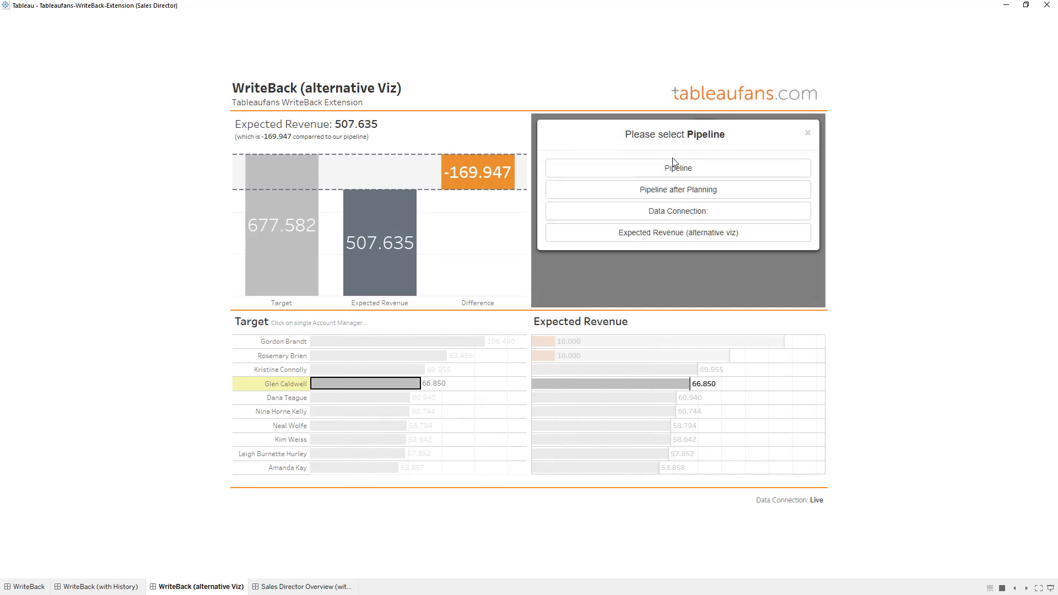
{"action": "left_click", "coordinate": [654, 173]}
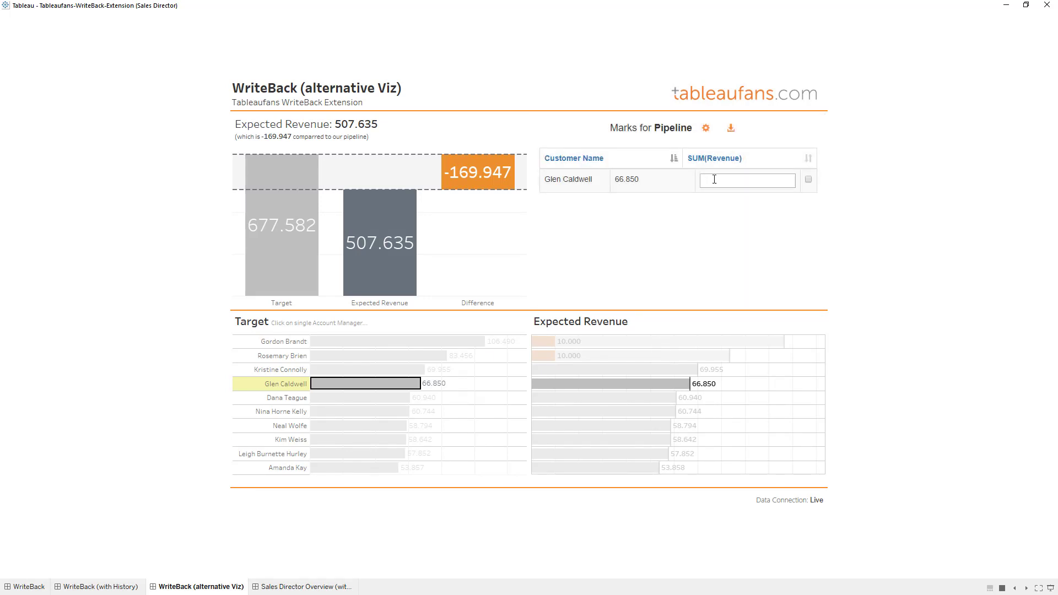
Step: Write back 500000 as revenue, lifting Expected Revenue to 940.785 (+263.203)
{"action": "left_click", "coordinate": [718, 177]}
{"action": "type", "text": "500000"}
{"action": "left_click", "coordinate": [731, 131]}
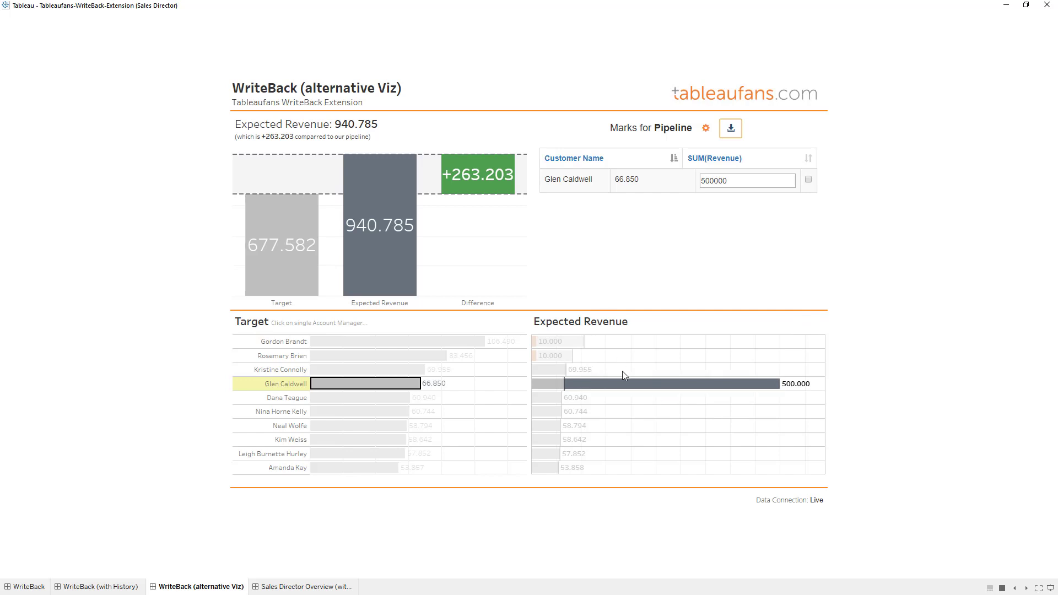
{"action": "mouse_move", "coordinate": [494, 138]}
{"action": "left_mouse_down"}
{"action": "mouse_move", "coordinate": [427, 173]}
{"action": "mouse_move", "coordinate": [484, 202]}
{"action": "mouse_move", "coordinate": [538, 156]}
{"action": "mouse_move", "coordinate": [488, 147]}
{"action": "left_mouse_up"}
{"action": "key", "text": "Escape"}
{"action": "left_click", "coordinate": [34, 585]}
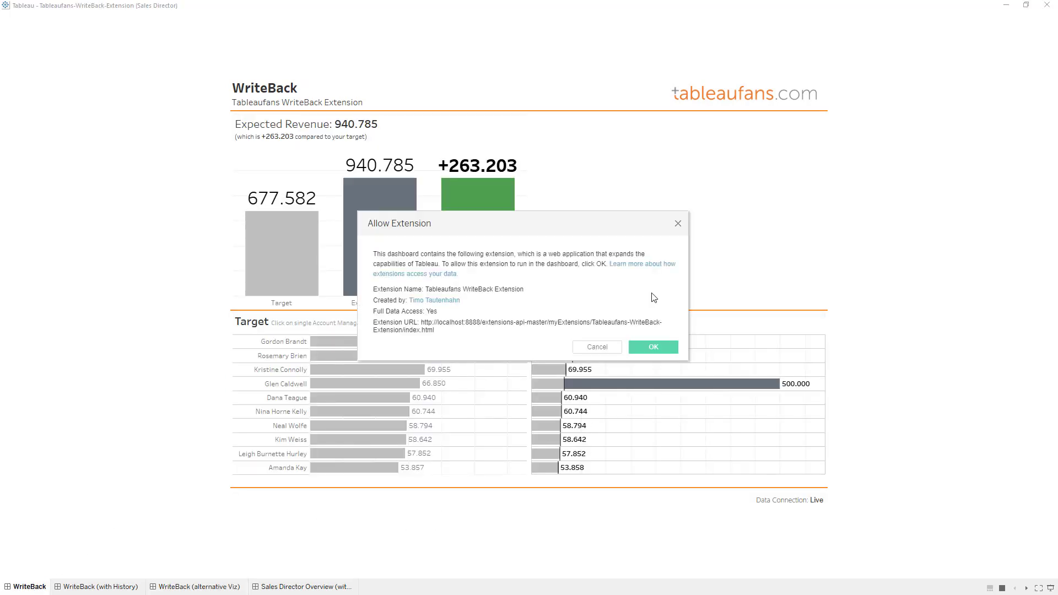
Step: Move the Allow Extension prompt aside and back, mark its Extension URL, then close it
{"action": "left_click_drag", "start_coordinate": [596, 224], "coordinate": [237, 488]}
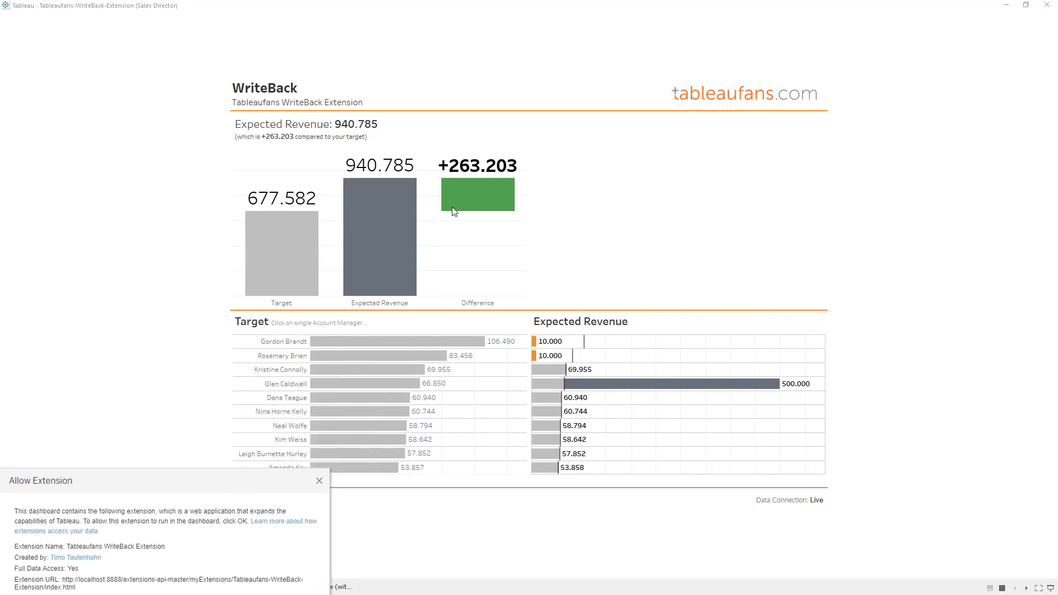
{"action": "left_click_drag", "start_coordinate": [227, 479], "coordinate": [618, 224]}
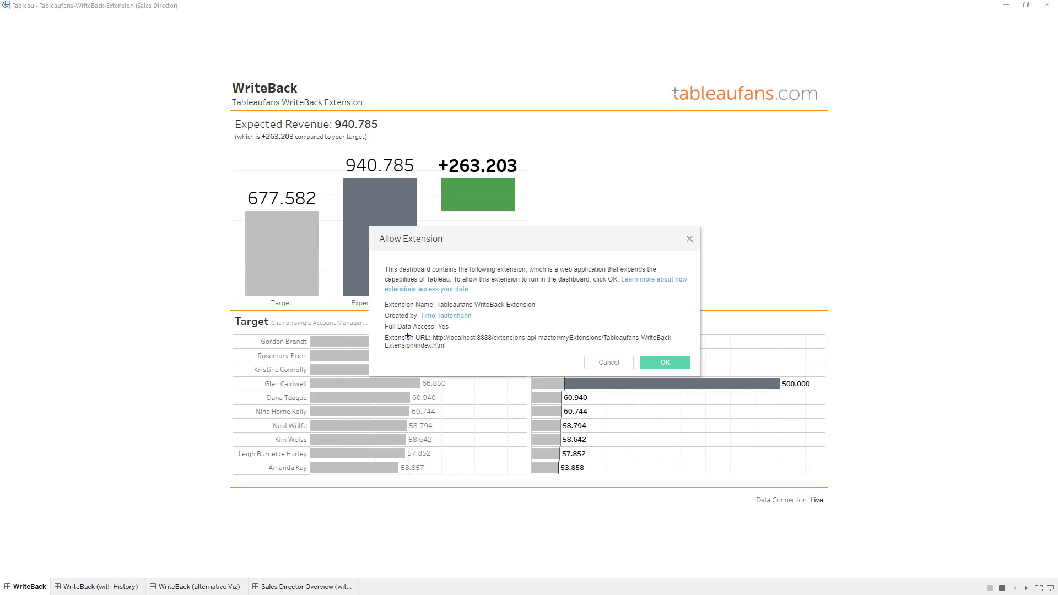
{"action": "mouse_move", "coordinate": [411, 333]}
{"action": "left_mouse_down"}
{"action": "mouse_move", "coordinate": [372, 335]}
{"action": "mouse_move", "coordinate": [403, 352]}
{"action": "mouse_move", "coordinate": [473, 352]}
{"action": "mouse_move", "coordinate": [708, 335]}
{"action": "mouse_move", "coordinate": [630, 324]}
{"action": "mouse_move", "coordinate": [408, 333]}
{"action": "left_mouse_up"}
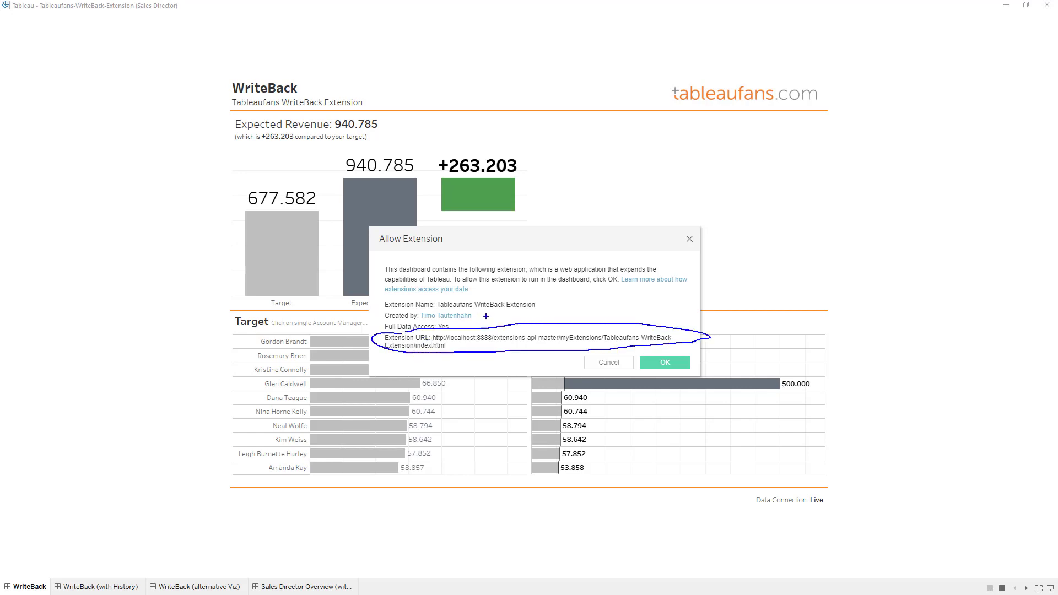
{"action": "left_click_drag", "start_coordinate": [483, 325], "coordinate": [491, 332]}
{"action": "key", "text": "Escape"}
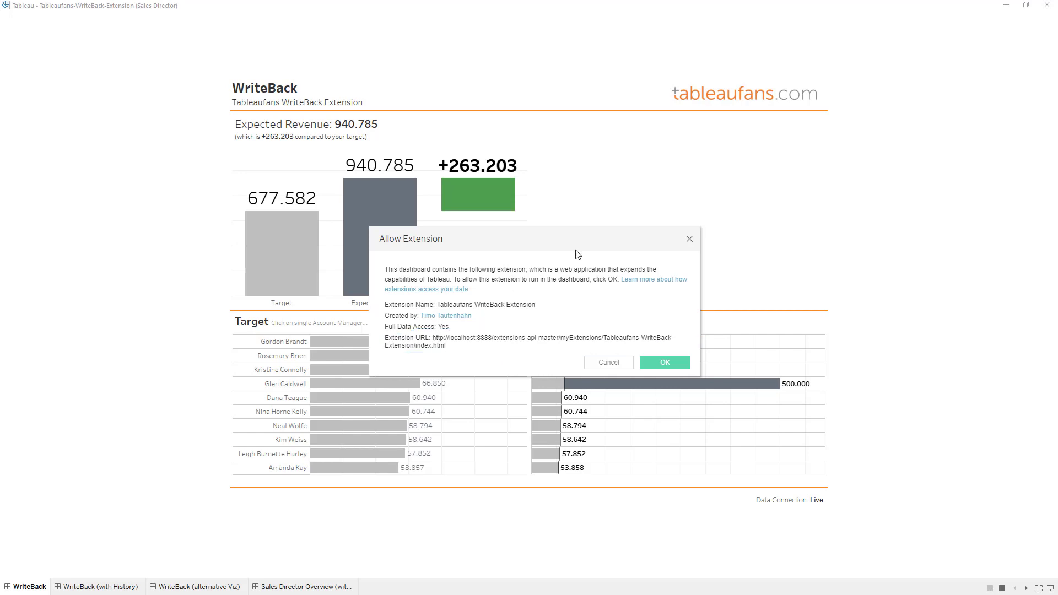
{"action": "left_click", "coordinate": [690, 240]}
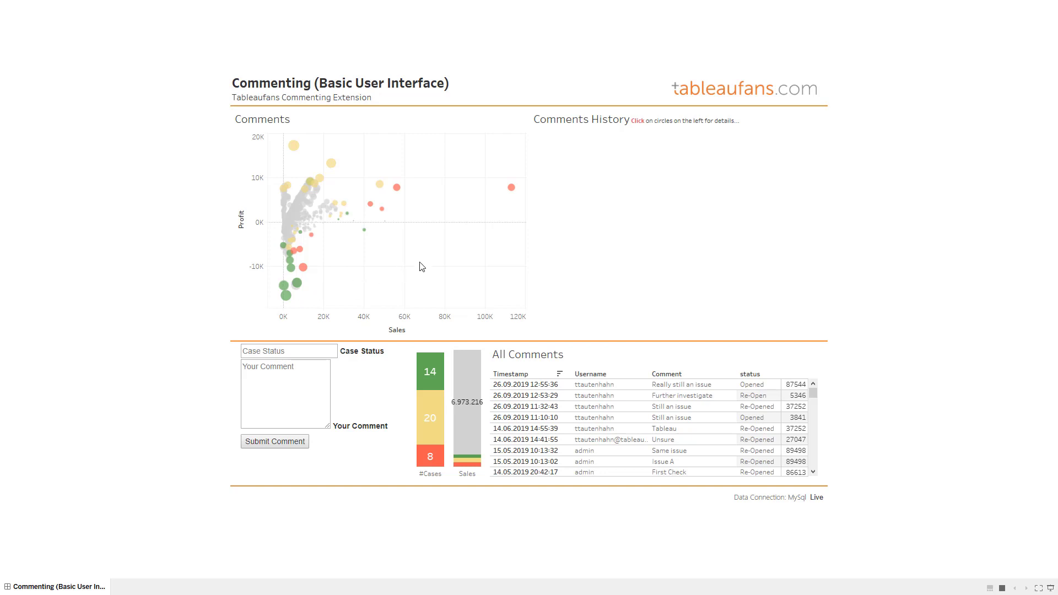
Step: Show the yellow circle's comment history and set its Case Status to Closed
{"action": "left_click", "coordinate": [335, 165]}
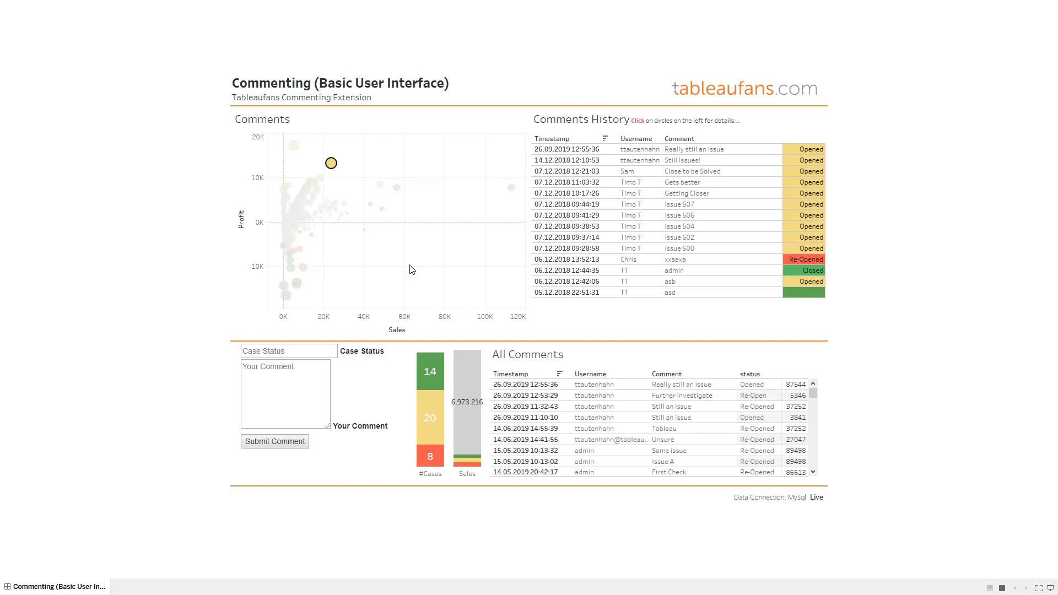
{"action": "left_click", "coordinate": [282, 351]}
{"action": "type", "text": "Closed"}
{"action": "mouse_move", "coordinate": [328, 426]}
{"action": "left_mouse_down"}
{"action": "mouse_move", "coordinate": [385, 444]}
{"action": "mouse_move", "coordinate": [393, 486]}
{"action": "mouse_move", "coordinate": [337, 429]}
{"action": "left_mouse_up"}
Step: Enter the comment 'Problem is fixed!' in the Your Comment box
{"action": "left_click", "coordinate": [301, 370]}
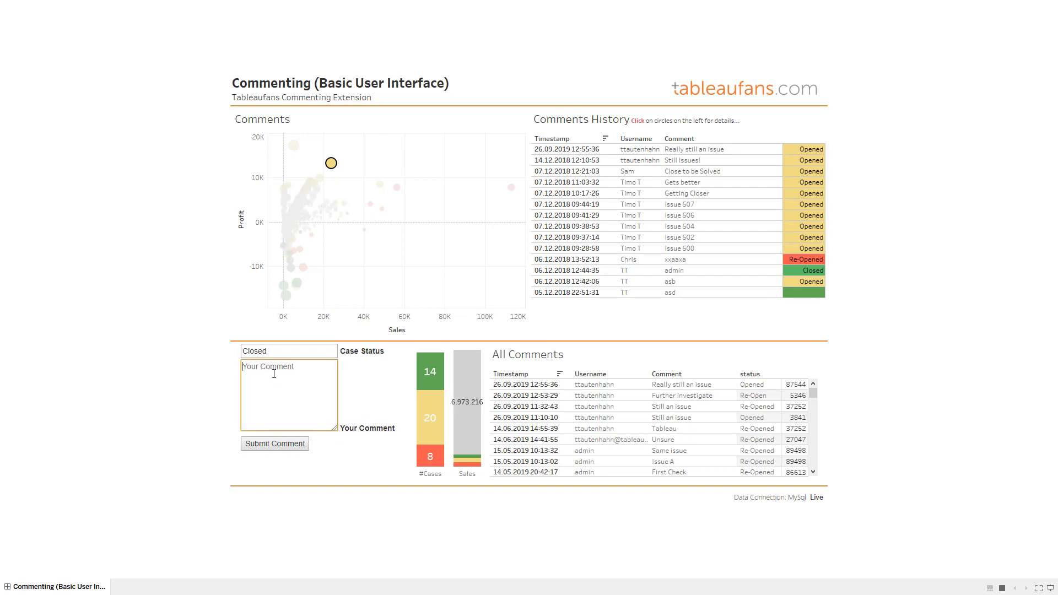
{"action": "type", "text": "Problem is fixed!"}
{"action": "left_click", "coordinate": [279, 445]}
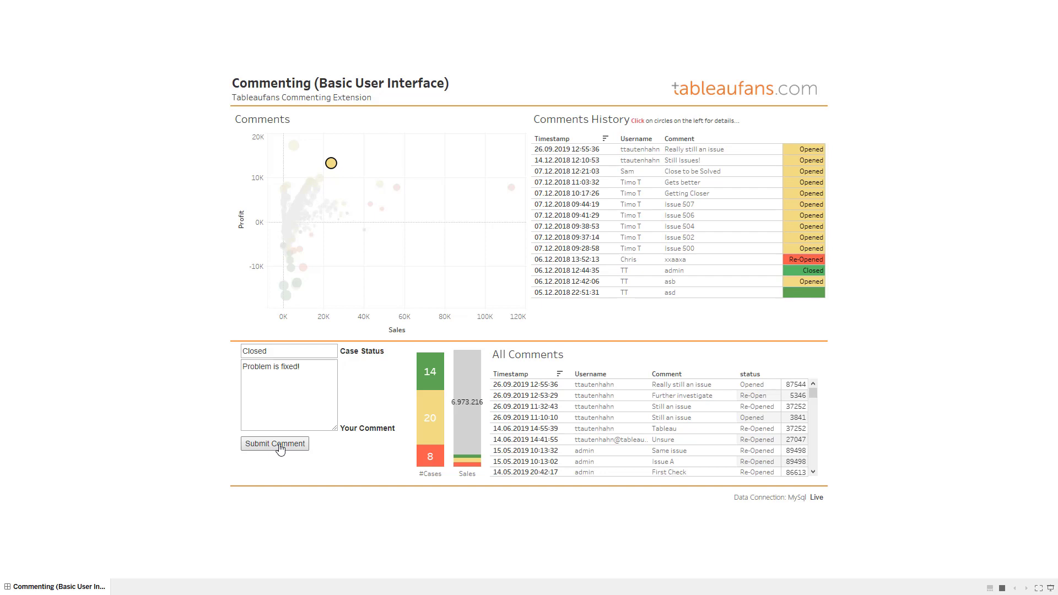
Step: Submit the 'Problem is fixed!' comment with Closed status to the database
{"action": "left_click", "coordinate": [279, 446]}
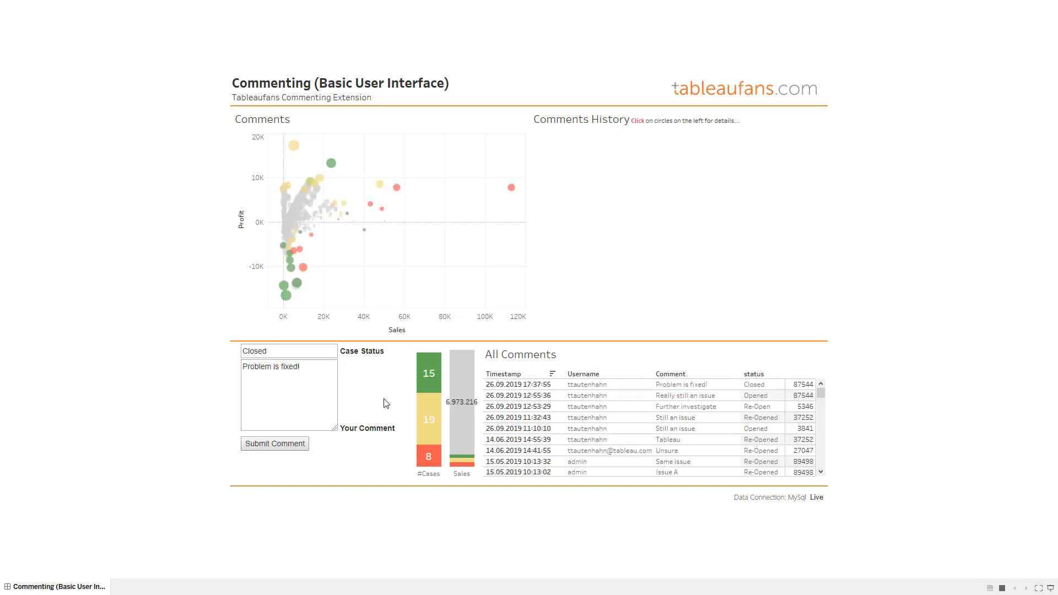
{"action": "mouse_move", "coordinate": [424, 460]}
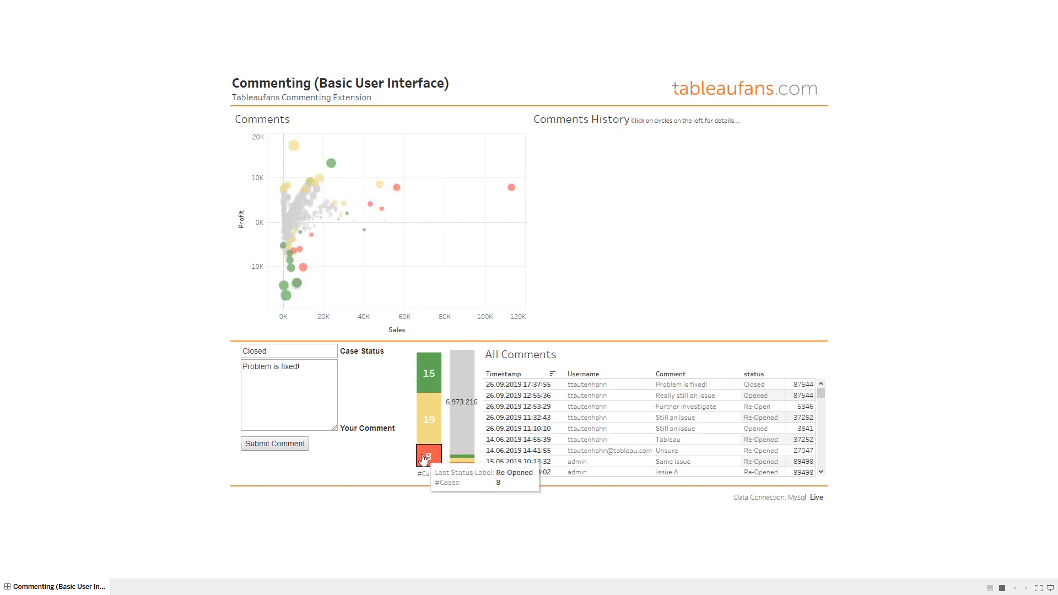
{"action": "mouse_move", "coordinate": [435, 381]}
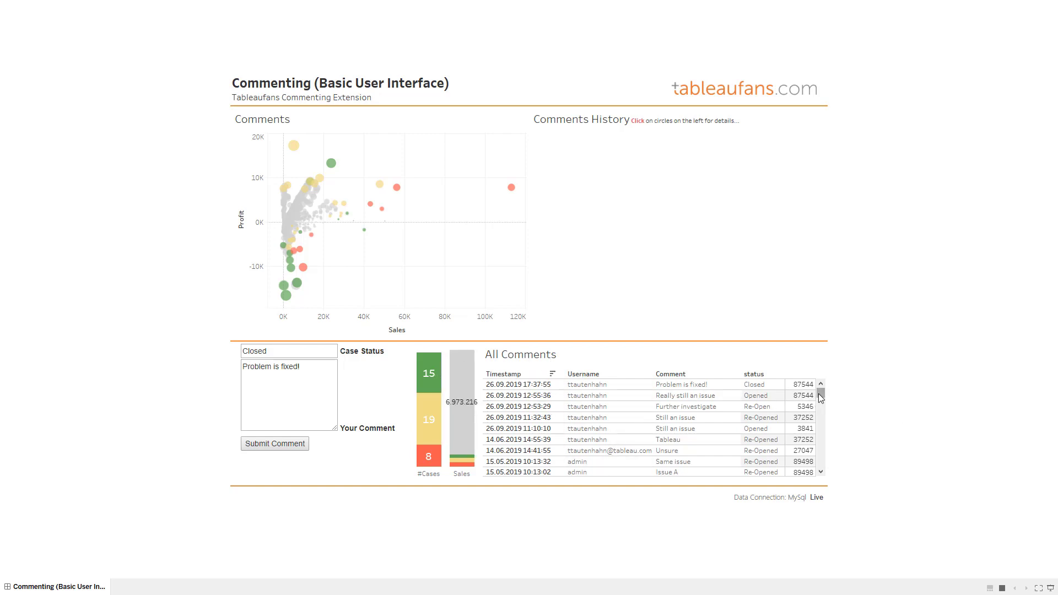
{"action": "mouse_move", "coordinate": [821, 393]}
{"action": "left_mouse_down"}
{"action": "mouse_move", "coordinate": [822, 407]}
{"action": "mouse_move", "coordinate": [821, 387]}
{"action": "left_mouse_up"}
Step: View the now-green circle's updated comment history, then deselect it
{"action": "mouse_move", "coordinate": [373, 189]}
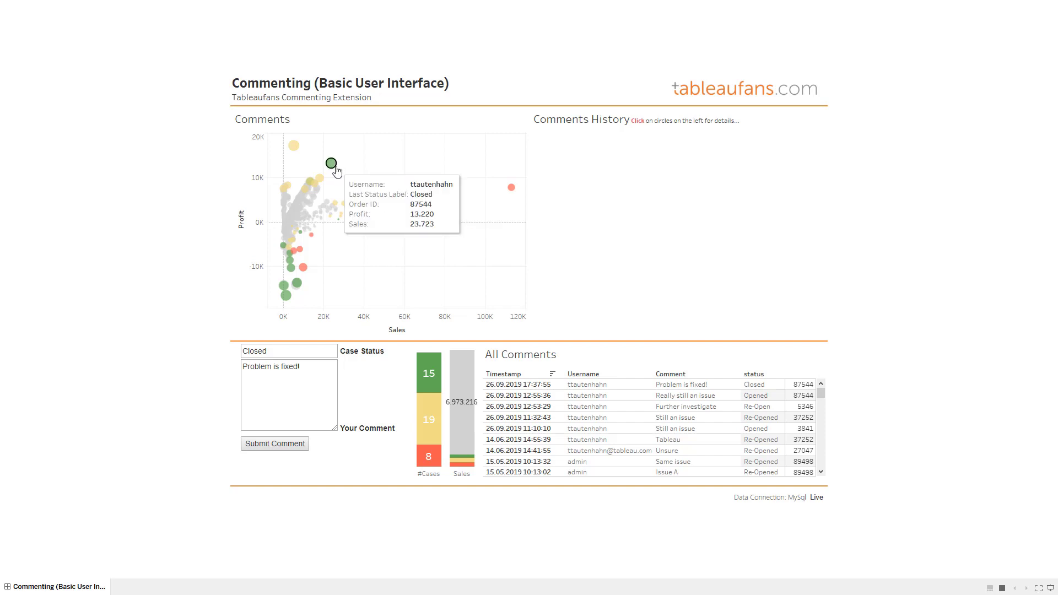
{"action": "left_click", "coordinate": [331, 164]}
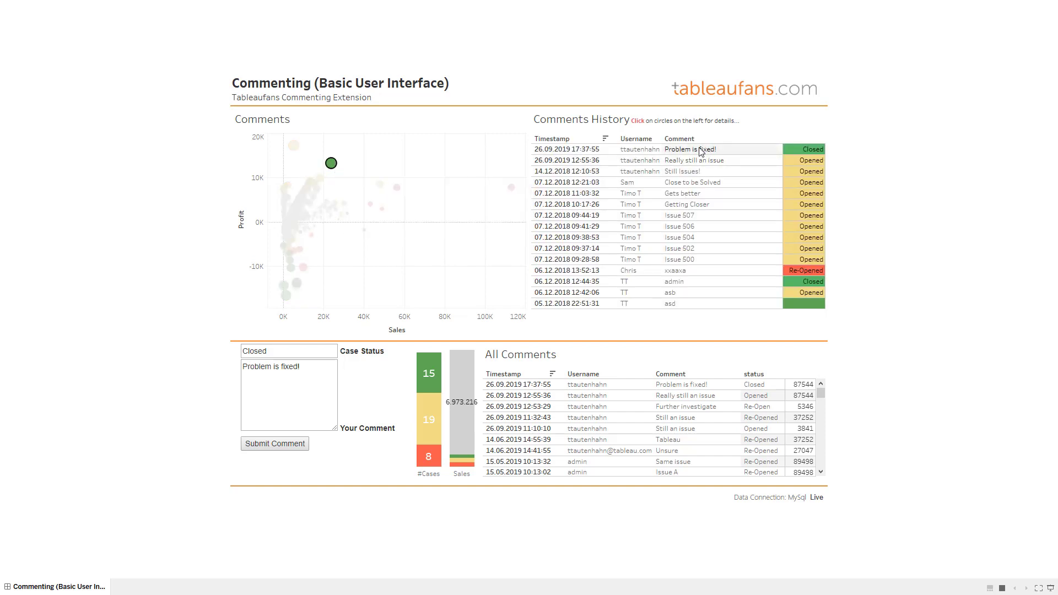
{"action": "mouse_move", "coordinate": [803, 150]}
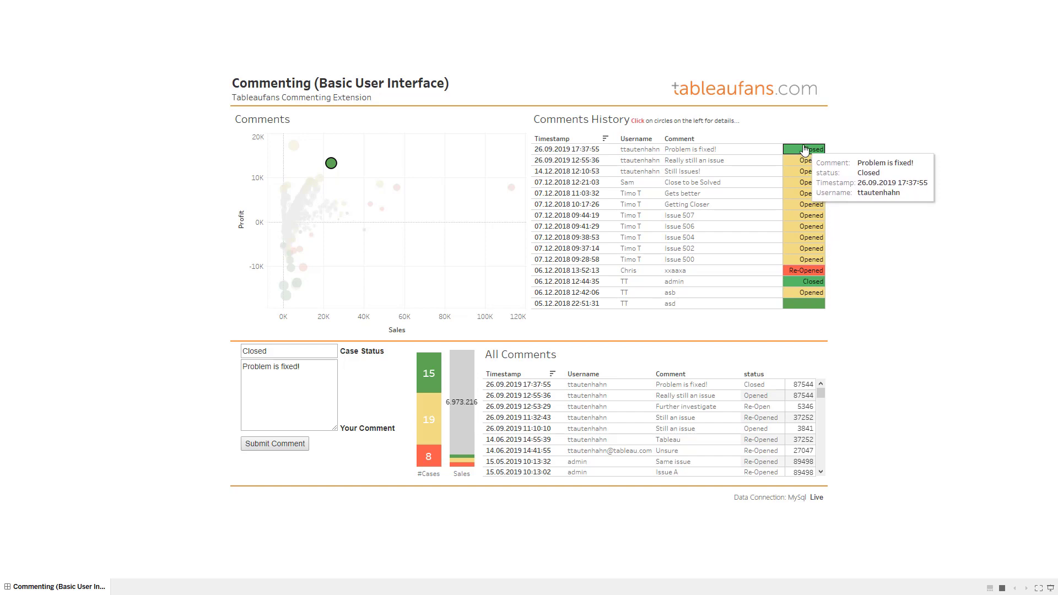
{"action": "left_click", "coordinate": [332, 163]}
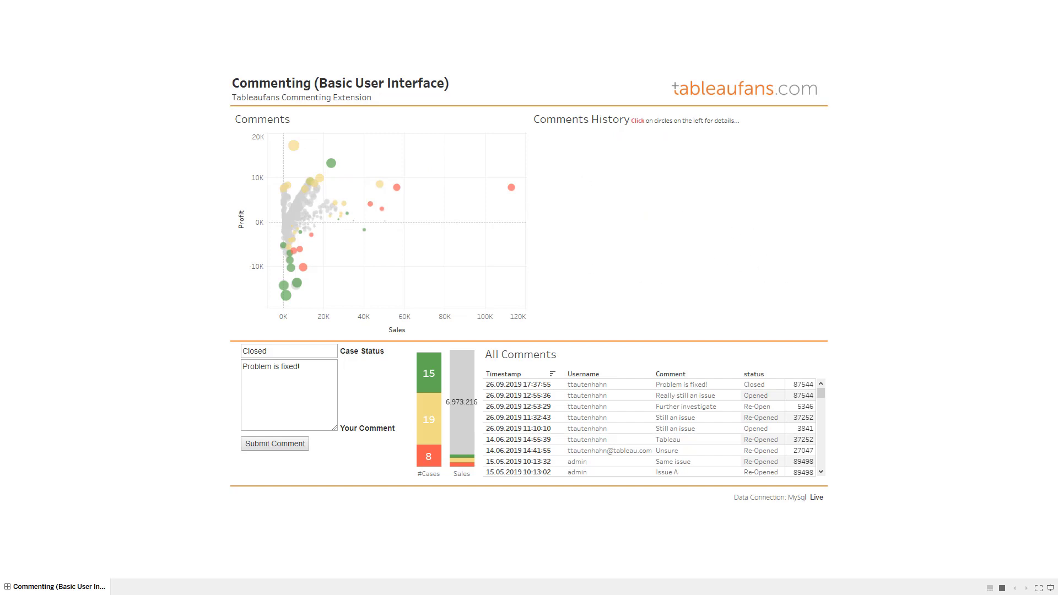
Step: Switch to the Commenting on Transactions dashboard and highlight its Closed count of 15
{"action": "key", "text": "Right"}
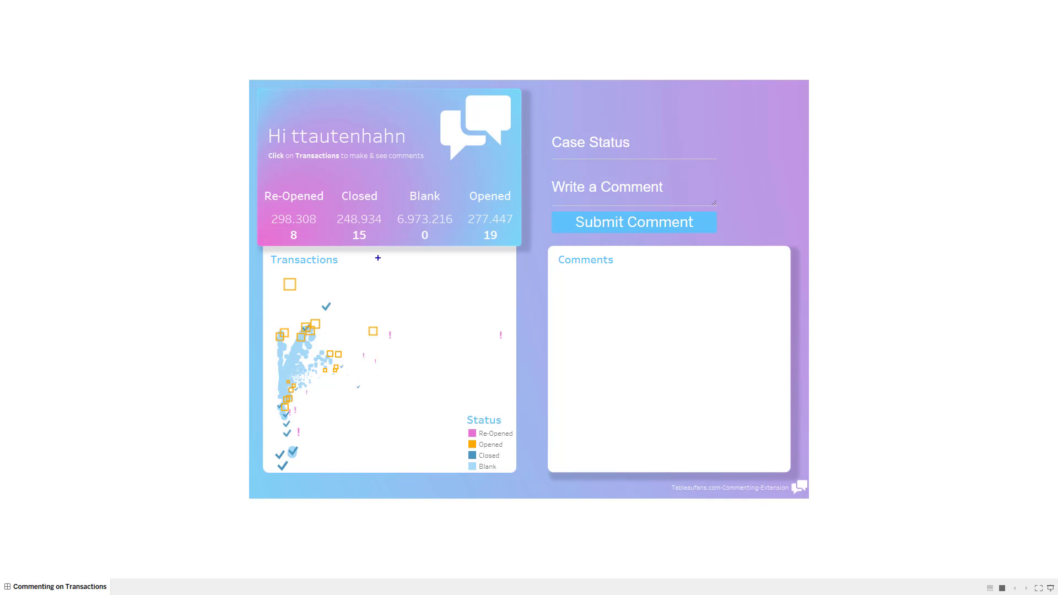
{"action": "mouse_move", "coordinate": [374, 231]}
{"action": "left_mouse_down"}
{"action": "mouse_move", "coordinate": [350, 235]}
{"action": "mouse_move", "coordinate": [373, 241]}
{"action": "left_mouse_up"}
{"action": "key", "text": "Escape"}
Step: Submit a Re-Opened status with comment 'Enduser challenge' for the Closed check-mark transaction
{"action": "mouse_move", "coordinate": [330, 309]}
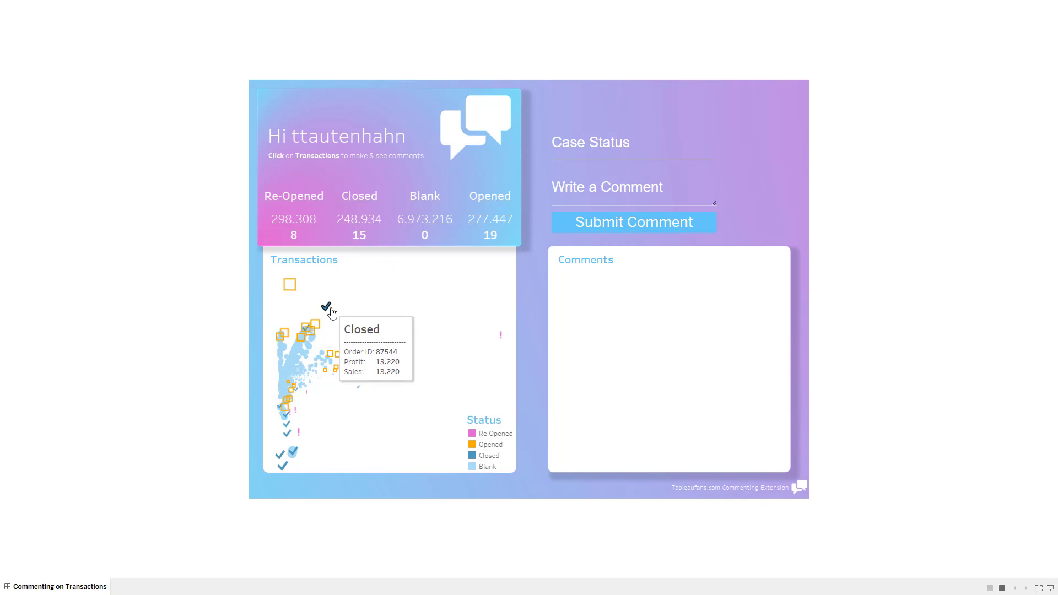
{"action": "left_click", "coordinate": [331, 310]}
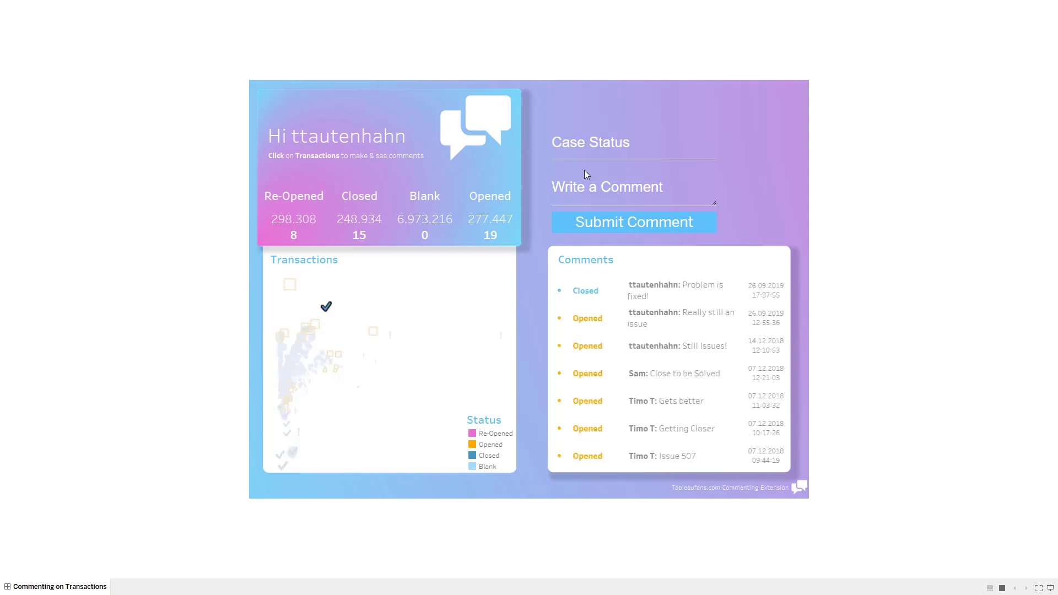
{"action": "left_click", "coordinate": [585, 143]}
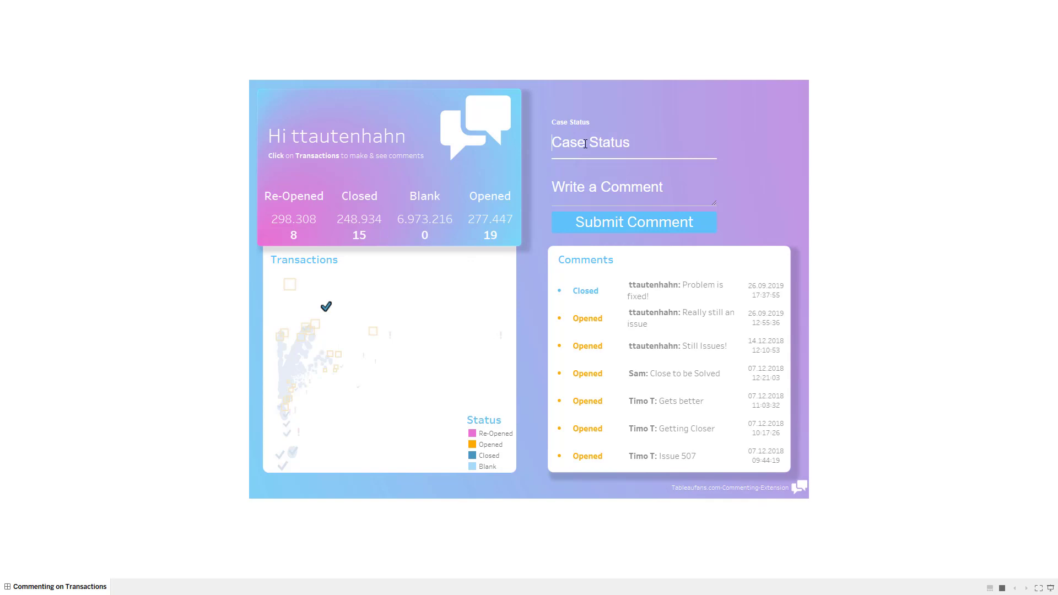
{"action": "type", "text": "Re-Opened"}
{"action": "left_click", "coordinate": [582, 193]}
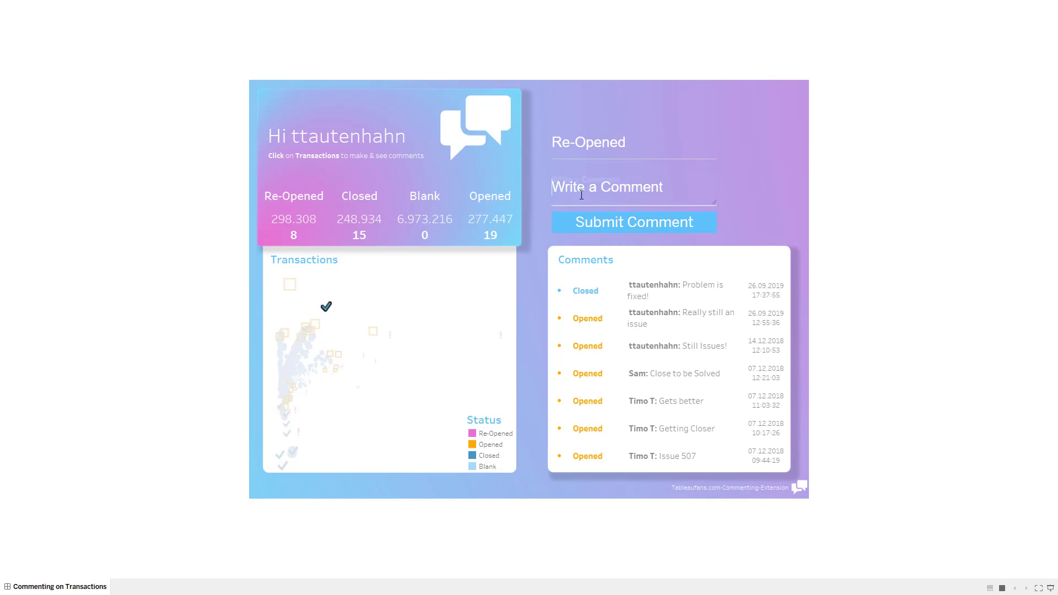
{"action": "type", "text": "E"}
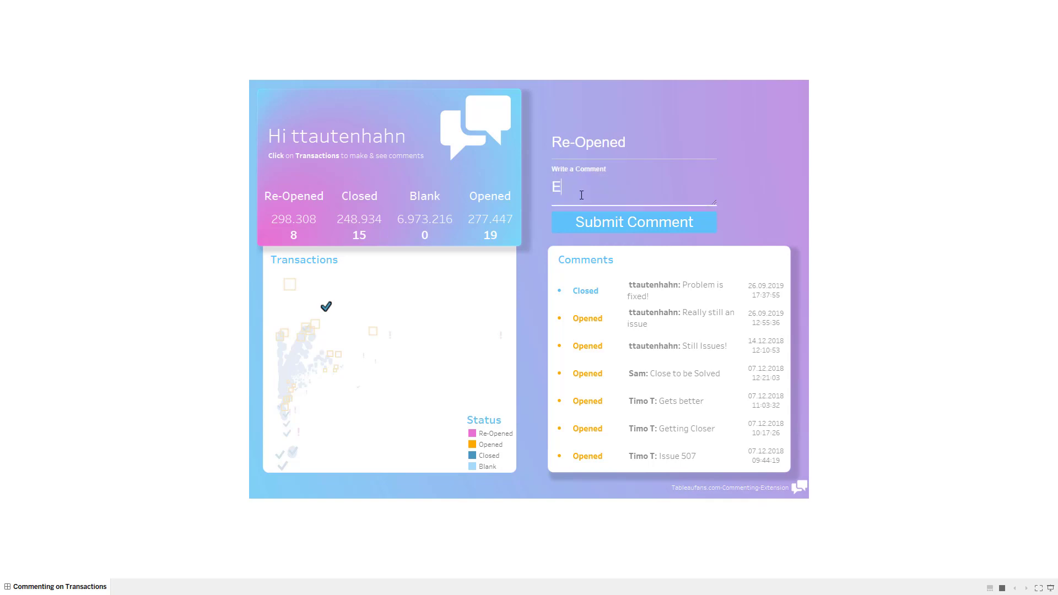
{"action": "type", "text": "nduser challenge"}
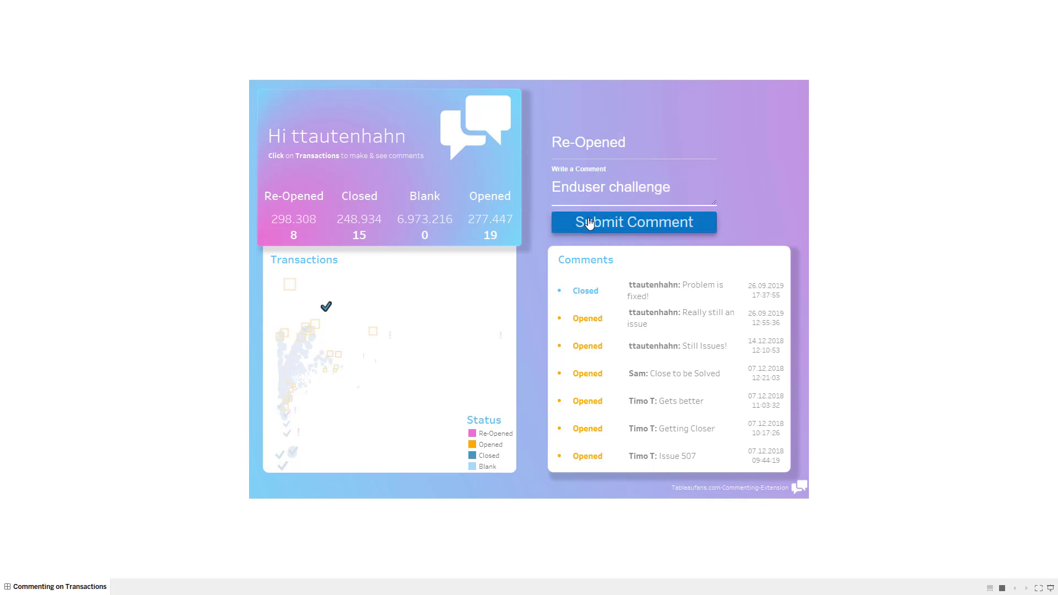
{"action": "left_click", "coordinate": [589, 223]}
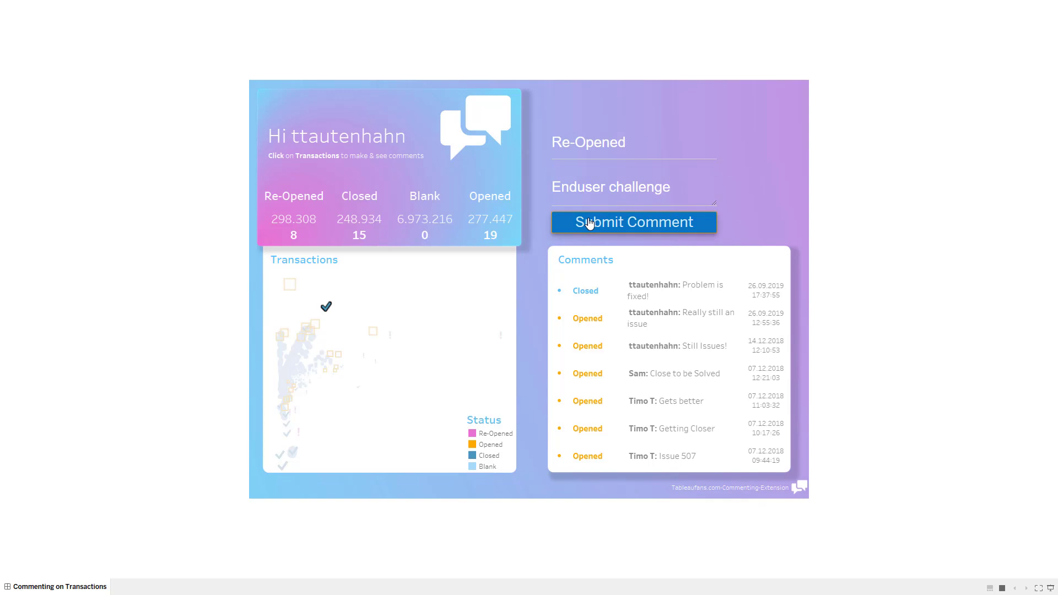
Step: Submit the Re-Opened comment 'IT is looking into it' and underline its 17:39:28 timestamp
{"action": "mouse_move", "coordinate": [325, 310]}
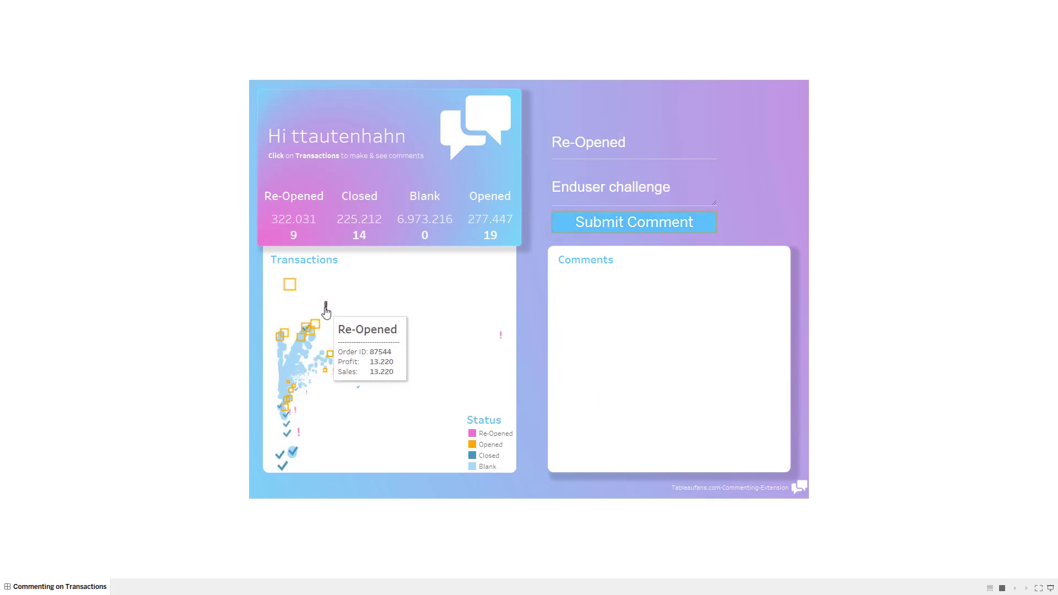
{"action": "left_click", "coordinate": [325, 309]}
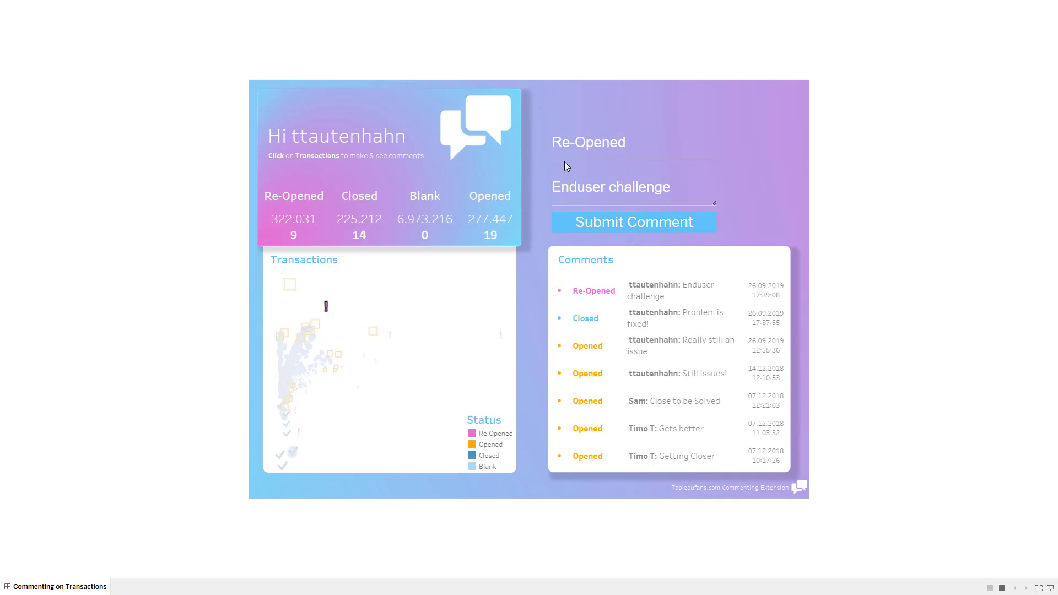
{"action": "triple_click", "coordinate": [587, 190]}
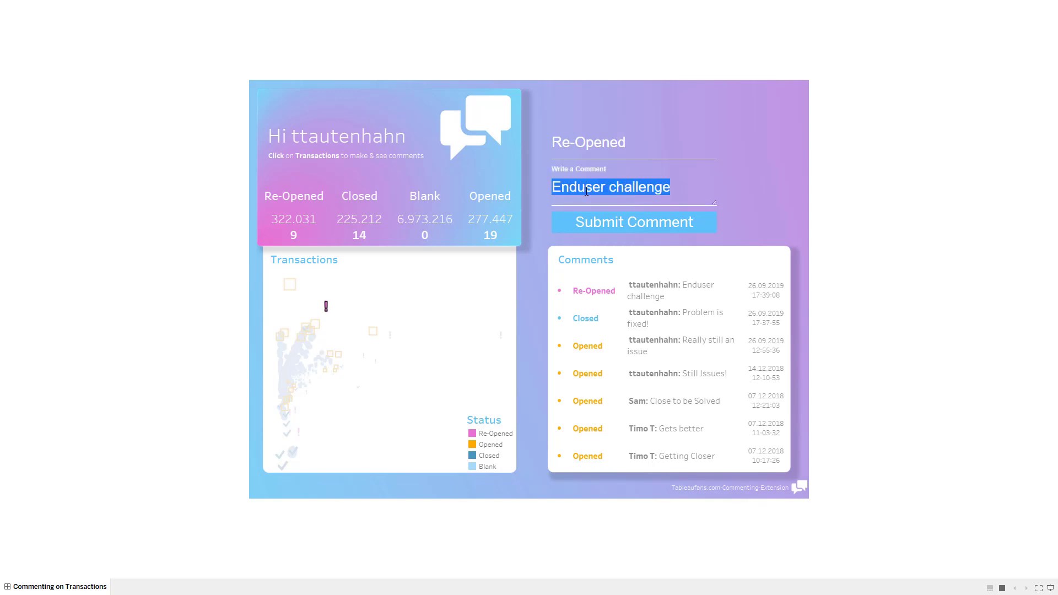
{"action": "type", "text": "IT is looking"}
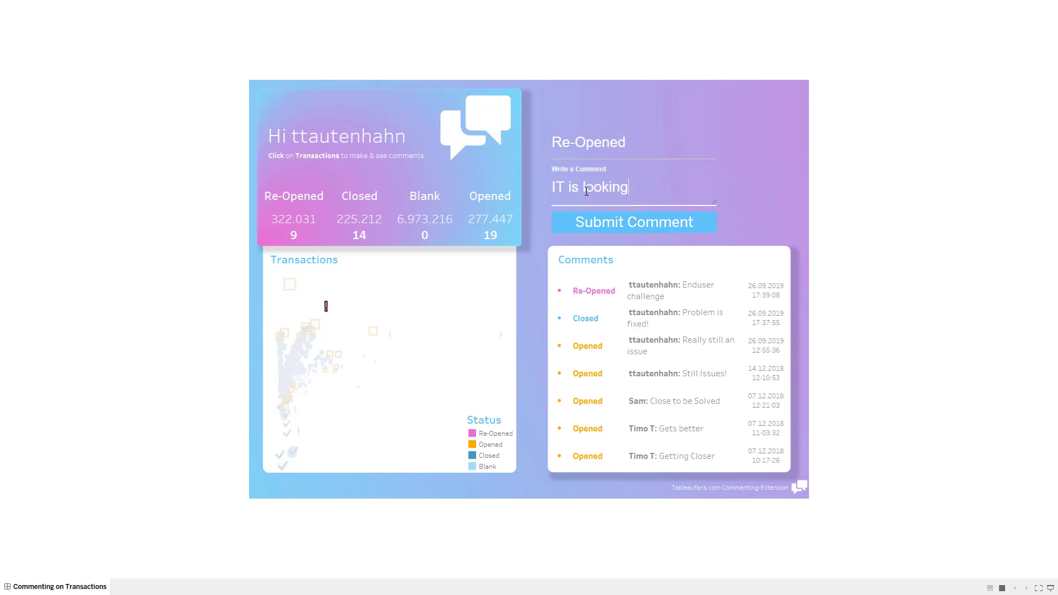
{"action": "type", "text": " into it"}
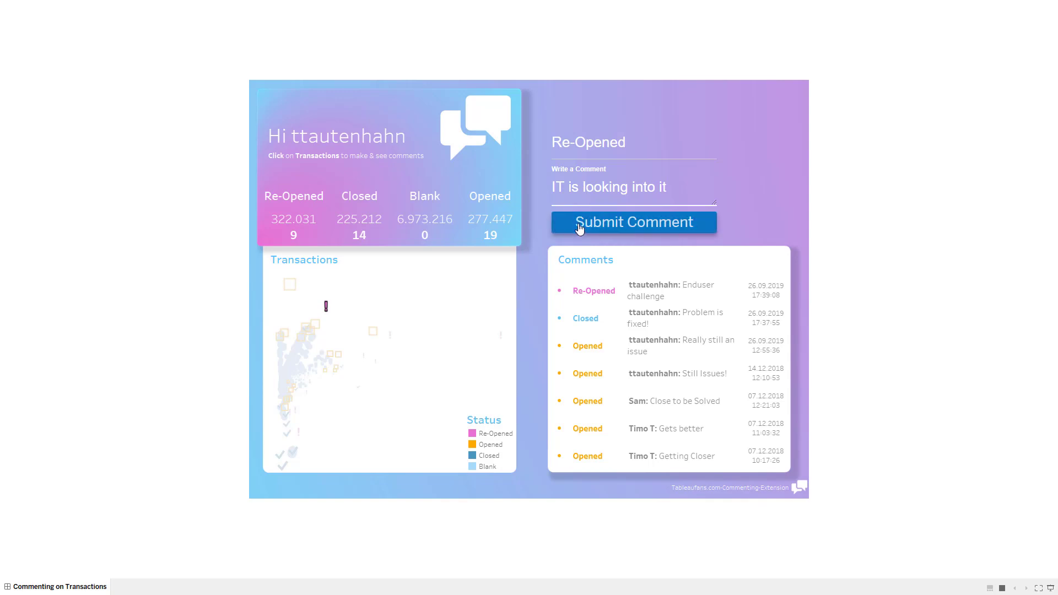
{"action": "left_click", "coordinate": [579, 228]}
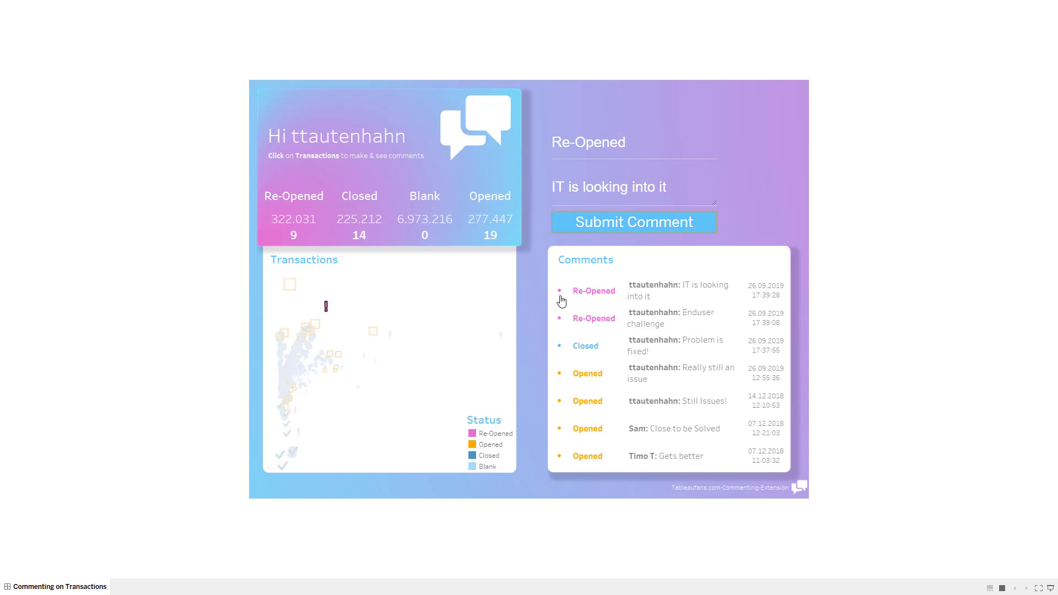
{"action": "mouse_move", "coordinate": [608, 301]}
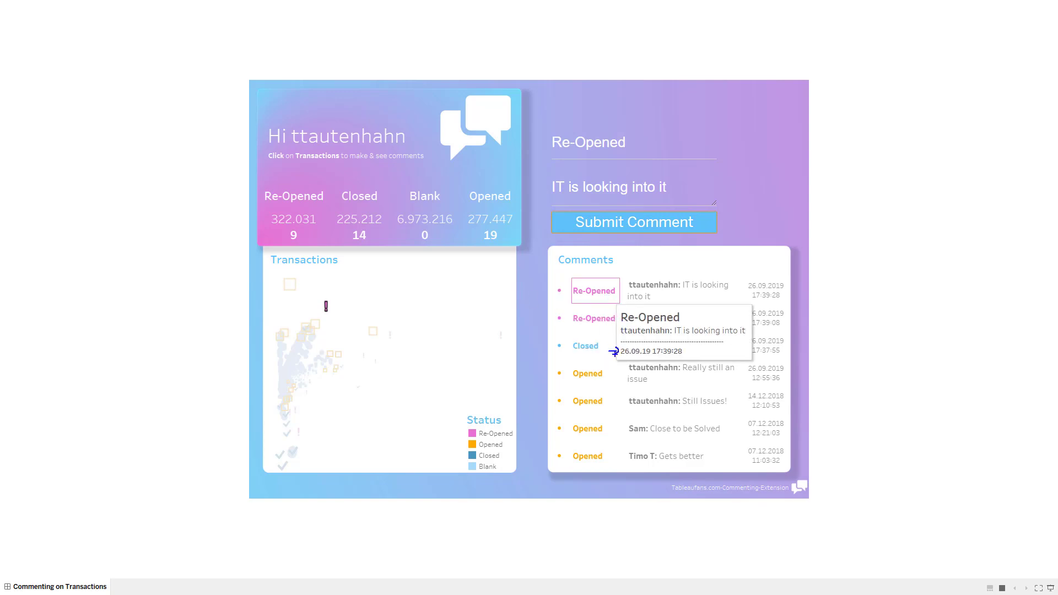
{"action": "left_click_drag", "start_coordinate": [651, 356], "coordinate": [680, 356]}
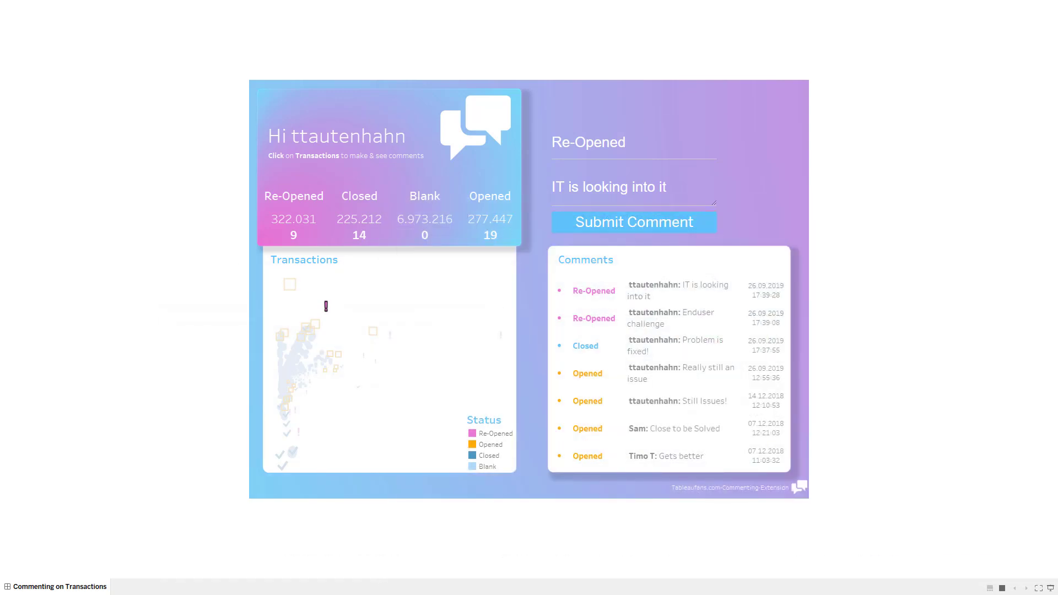
Step: Open a File Explorer window enlarged on drive C and open the xampp-tableaufans folder
{"action": "key", "text": "super+e"}
{"action": "left_click_drag", "start_coordinate": [637, 150], "coordinate": [458, 85]}
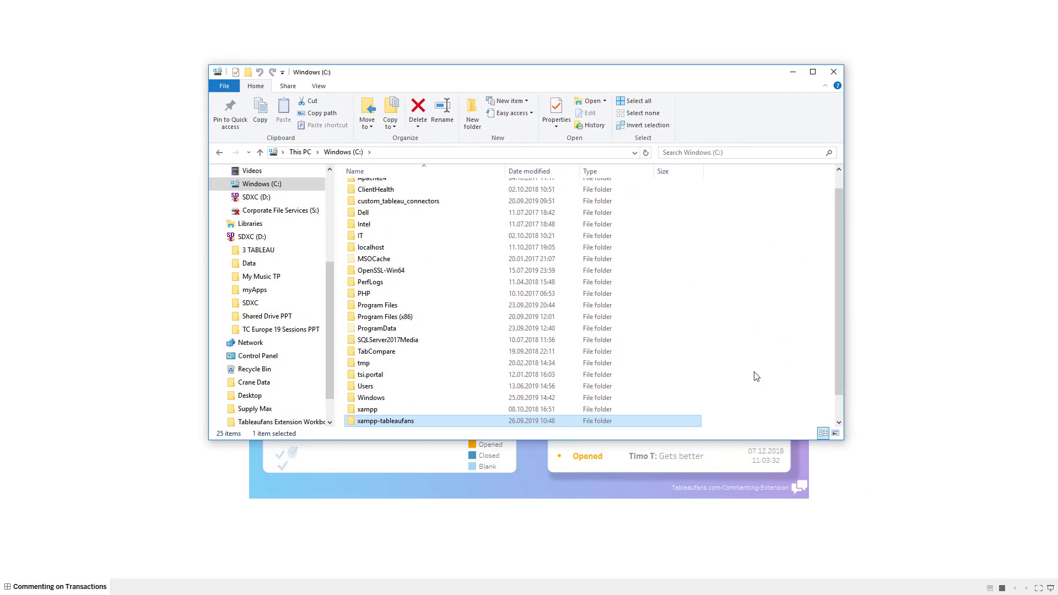
{"action": "left_click_drag", "start_coordinate": [844, 443], "coordinate": [840, 505]}
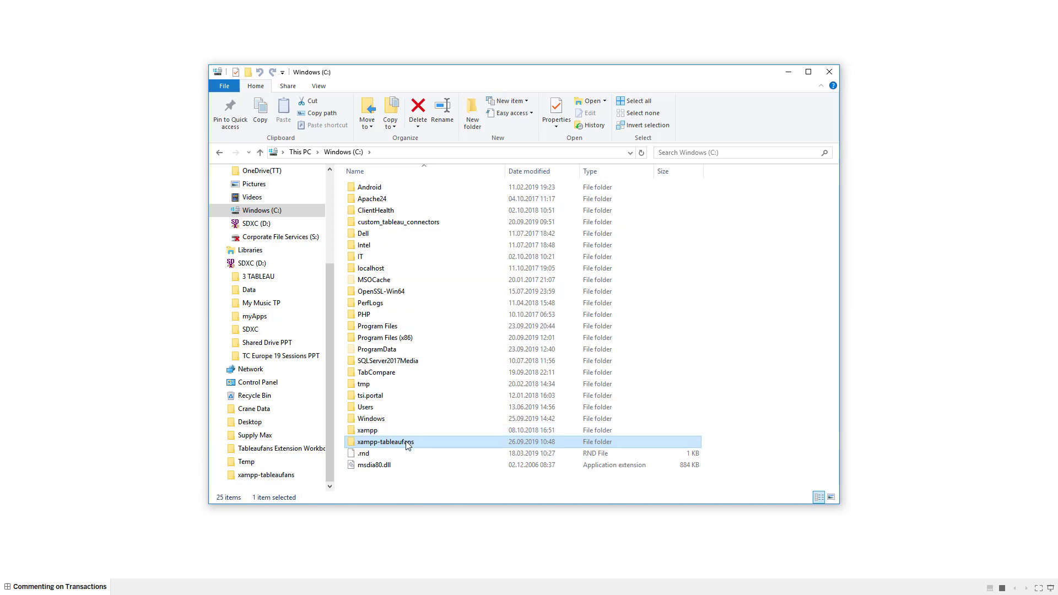
{"action": "mouse_move", "coordinate": [408, 446]}
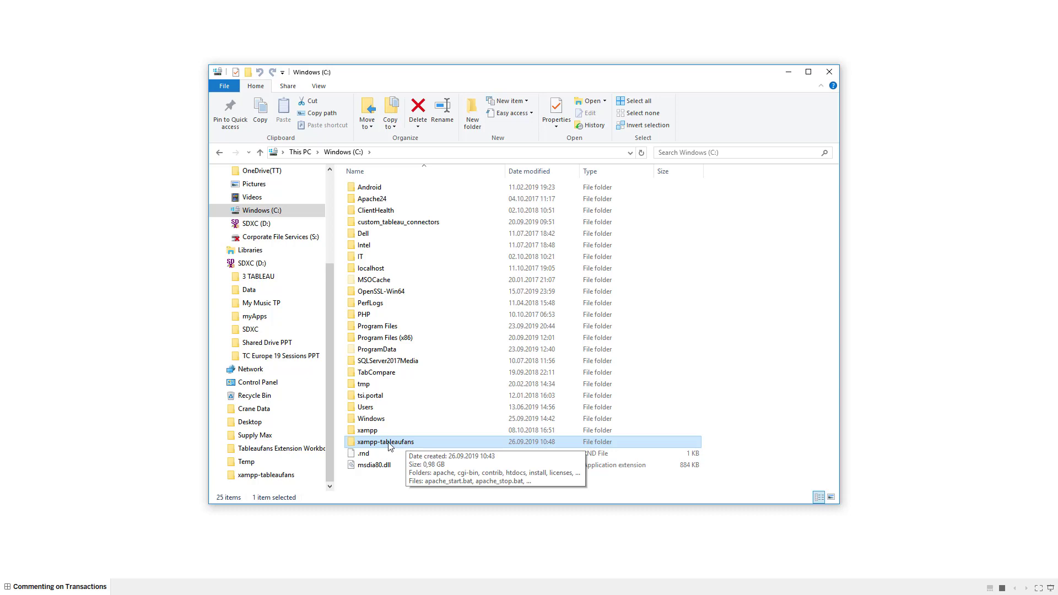
{"action": "double_click", "coordinate": [389, 442]}
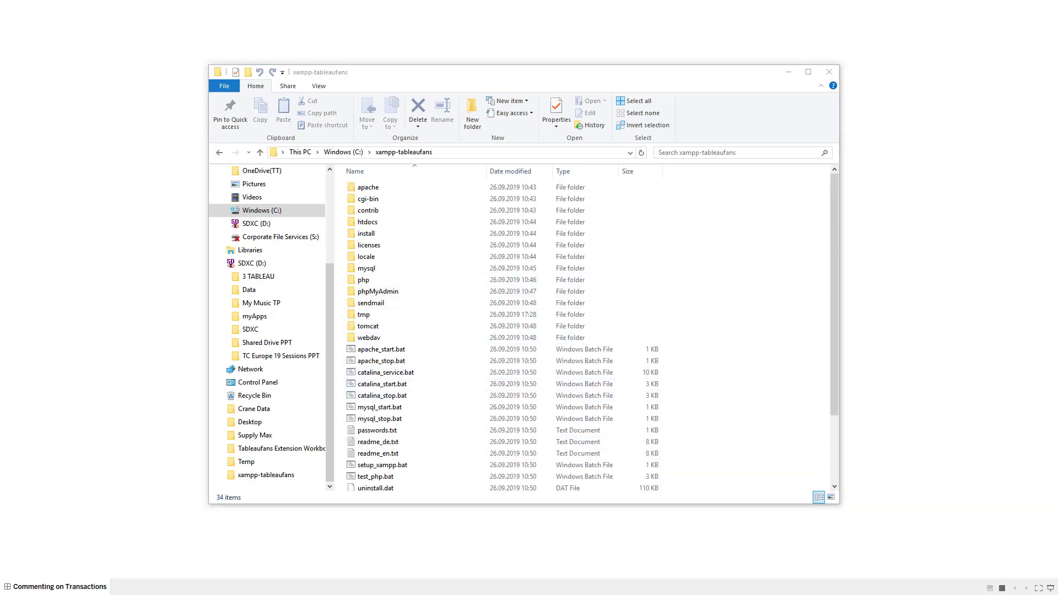
Step: Enlarge the Tableaufans Extension Workbooks window, widen its Name column and select the Start Tableau Desktop .bat file
{"action": "left_click", "coordinate": [789, 71]}
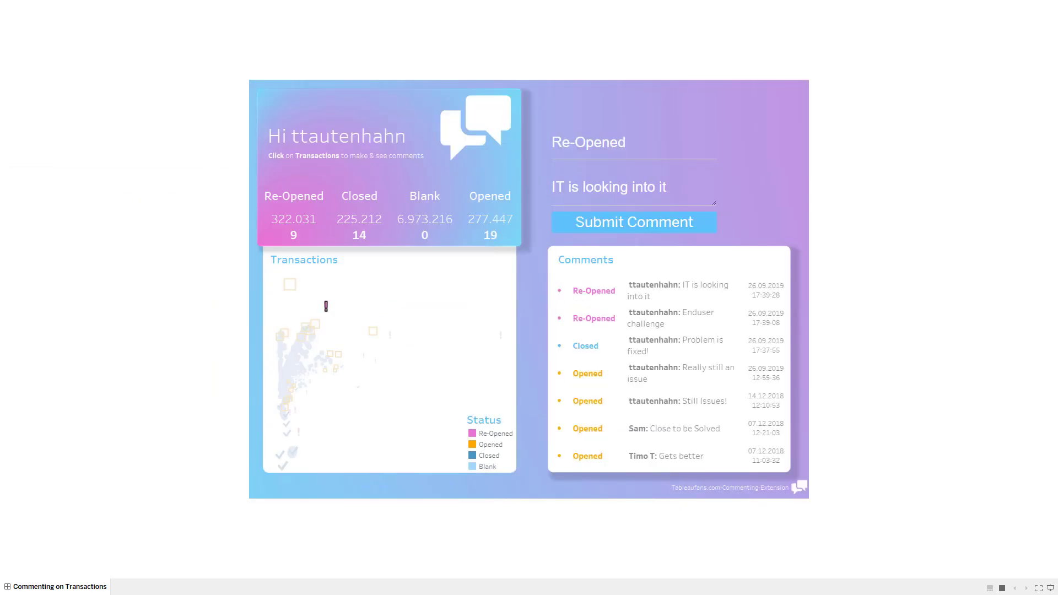
{"action": "key", "text": "alt+Tab"}
{"action": "left_click_drag", "start_coordinate": [666, 58], "coordinate": [543, 83]}
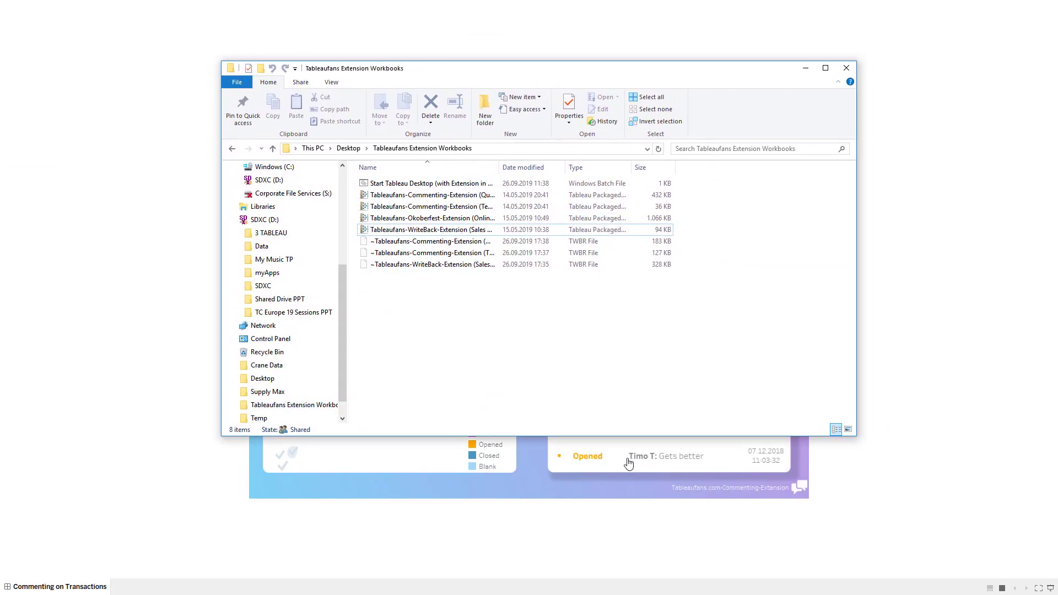
{"action": "left_click_drag", "start_coordinate": [598, 436], "coordinate": [577, 508]}
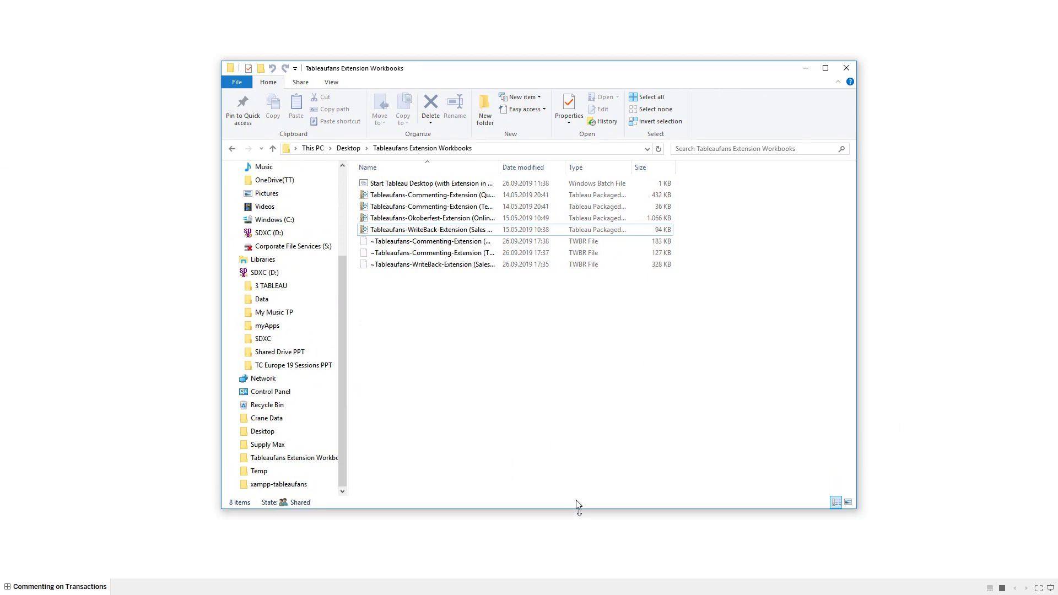
{"action": "left_click_drag", "start_coordinate": [435, 307], "coordinate": [366, 238]}
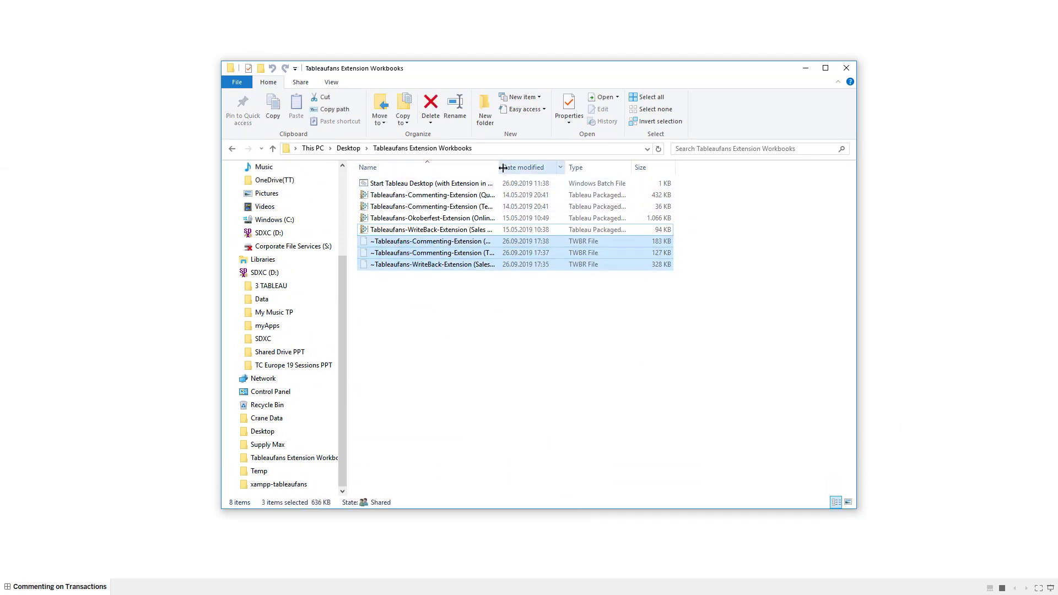
{"action": "left_click_drag", "start_coordinate": [499, 167], "coordinate": [619, 167]}
{"action": "left_click", "coordinate": [485, 185]}
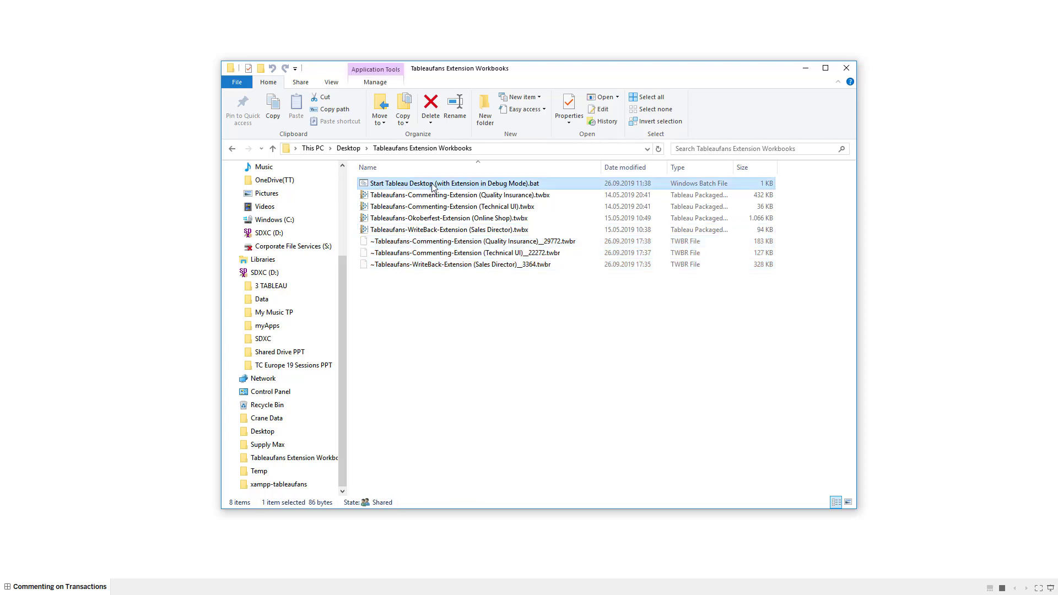